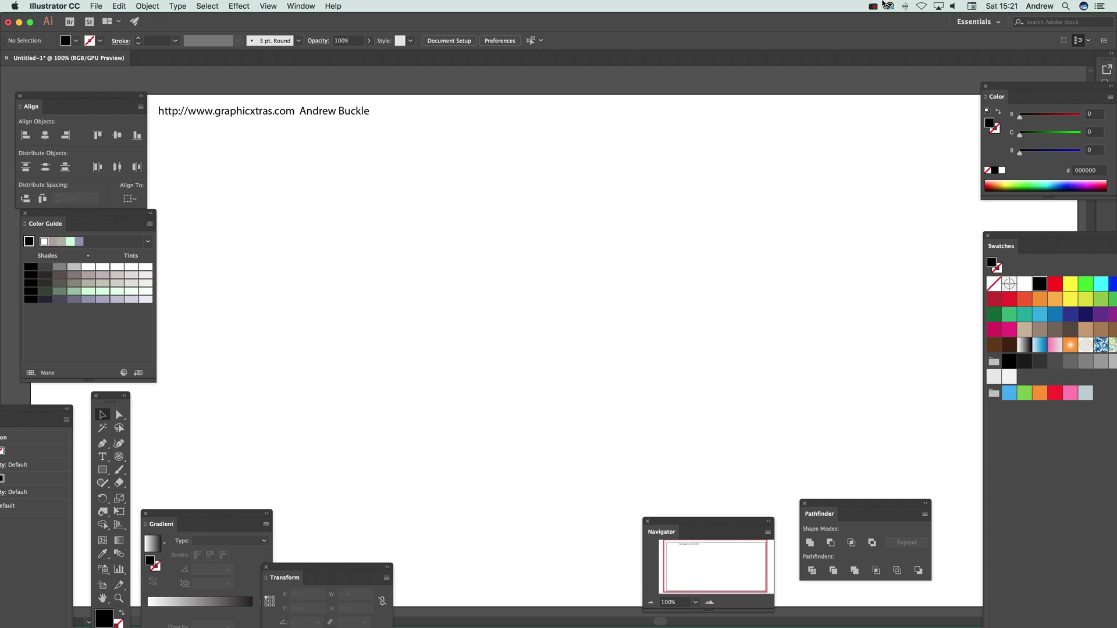
Step: Move the Tools panel up beside the artboard and choose the Polar Grid Tool
{"action": "left_click_drag", "start_coordinate": [105, 398], "coordinate": [194, 179]}
{"action": "left_click", "coordinate": [209, 237]}
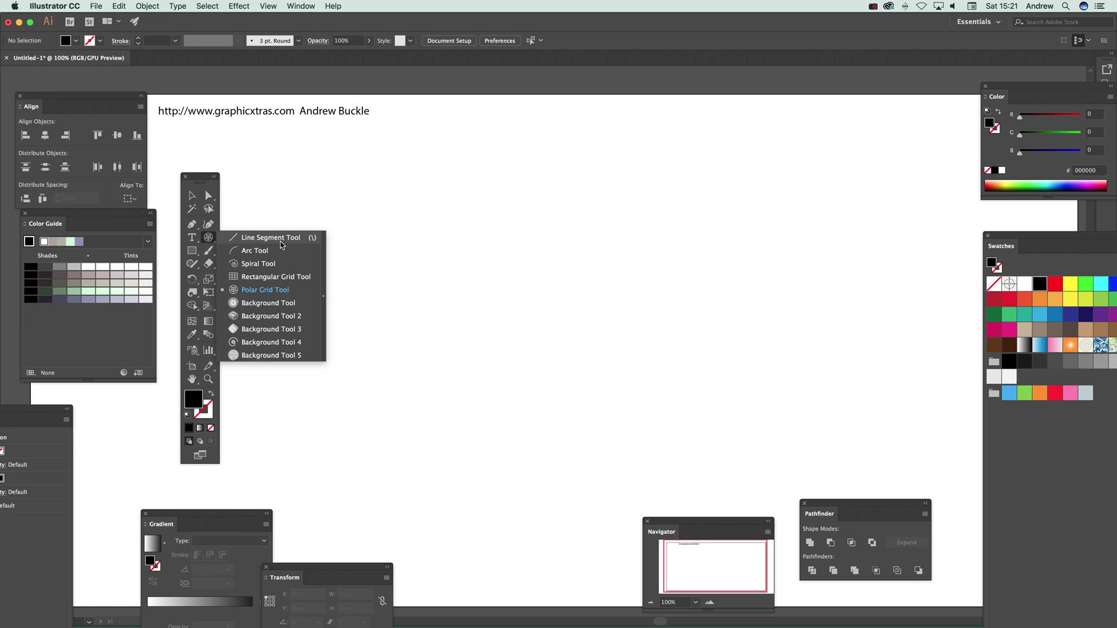
{"action": "left_click", "coordinate": [279, 291]}
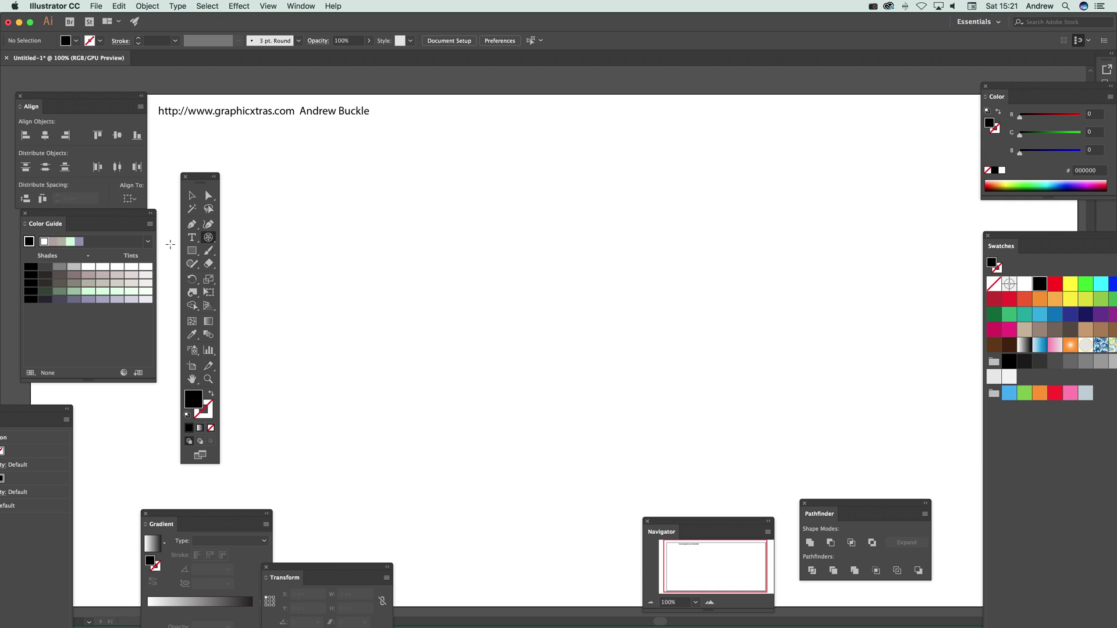
{"action": "double_click", "coordinate": [209, 238]}
{"action": "left_click_drag", "start_coordinate": [524, 211], "coordinate": [347, 195]}
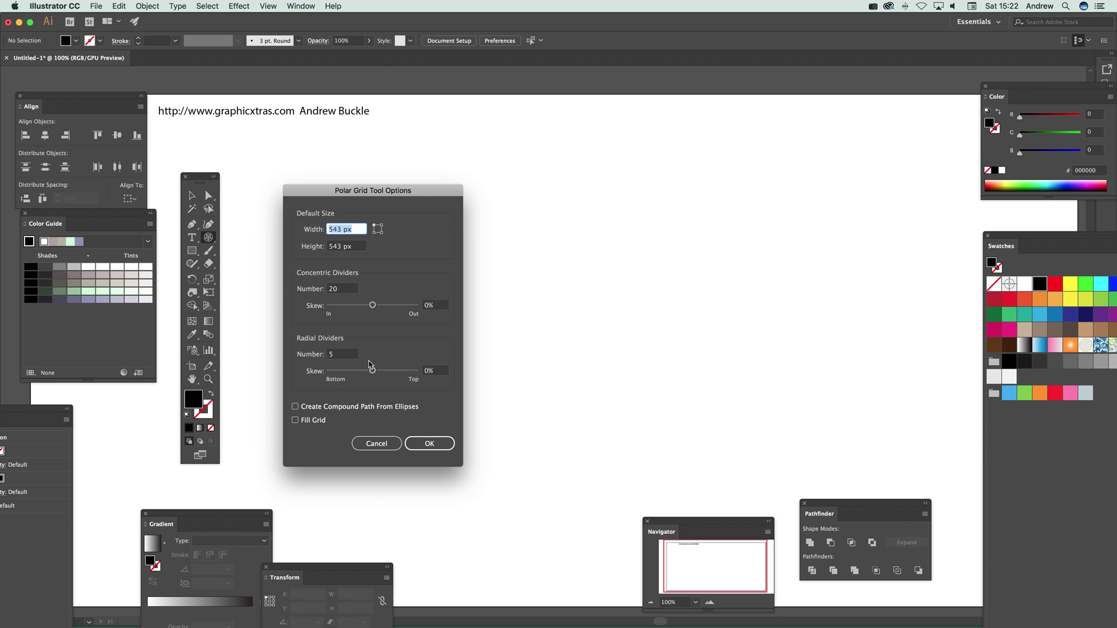
{"action": "left_click", "coordinate": [344, 291]}
{"action": "type", "text": "5"}
{"action": "type", "text": "20"}
Step: Draw a 567 × 567 px polar grid with 20 rings and 5 radial dividers, redrawing it once
{"action": "left_click", "coordinate": [429, 439]}
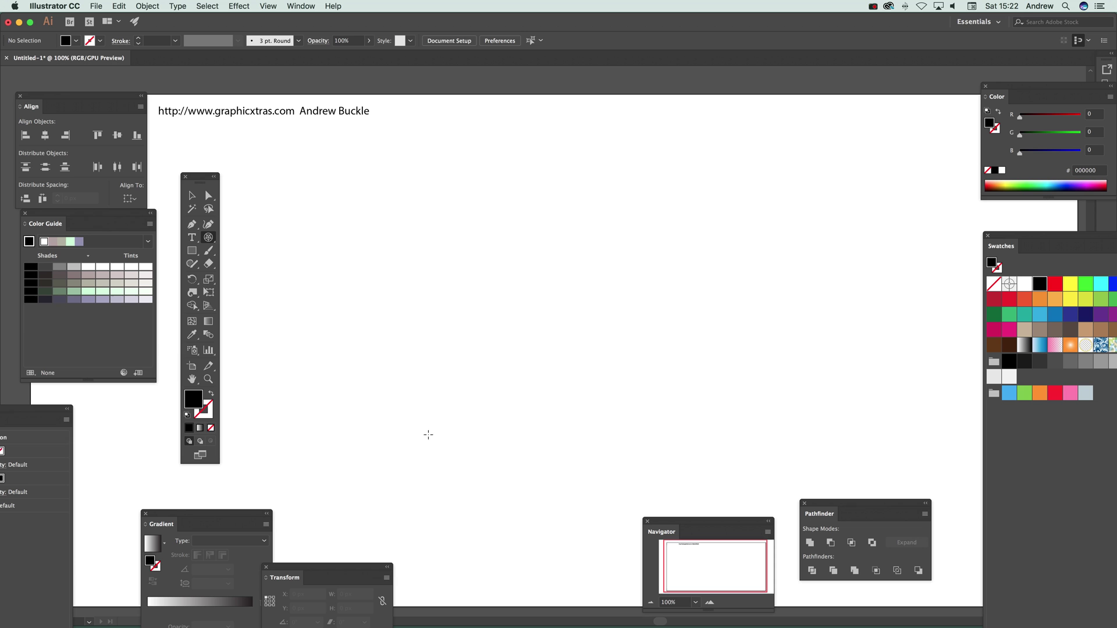
{"action": "left_click_drag", "start_coordinate": [337, 191], "coordinate": [646, 496]}
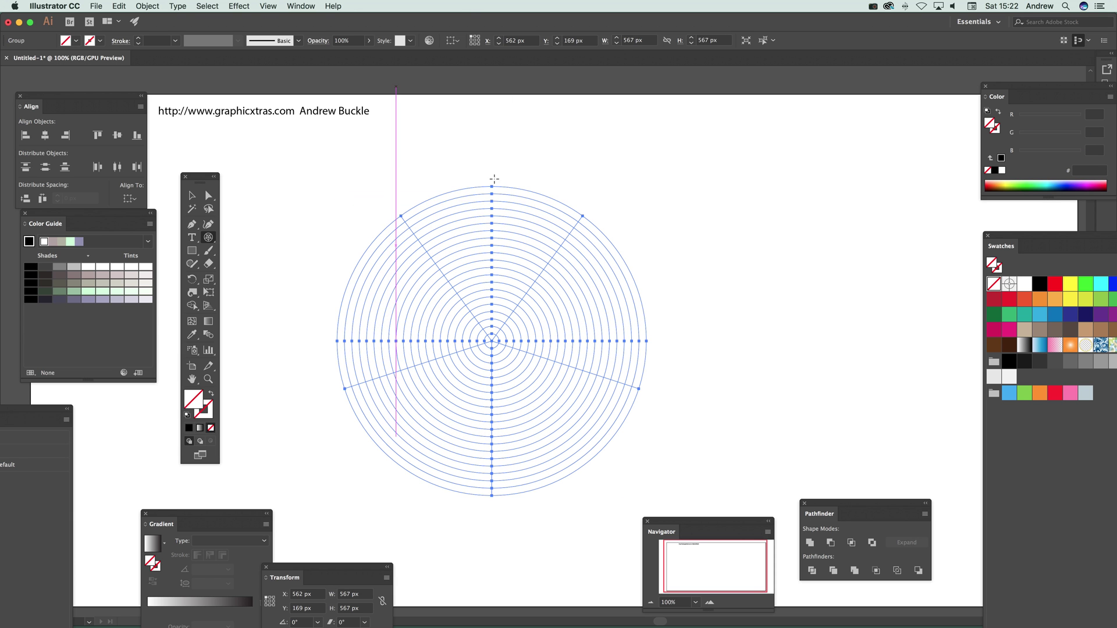
{"action": "key", "text": "super+z"}
{"action": "left_click_drag", "start_coordinate": [702, 154], "coordinate": [163, 219]}
{"action": "key", "text": "v"}
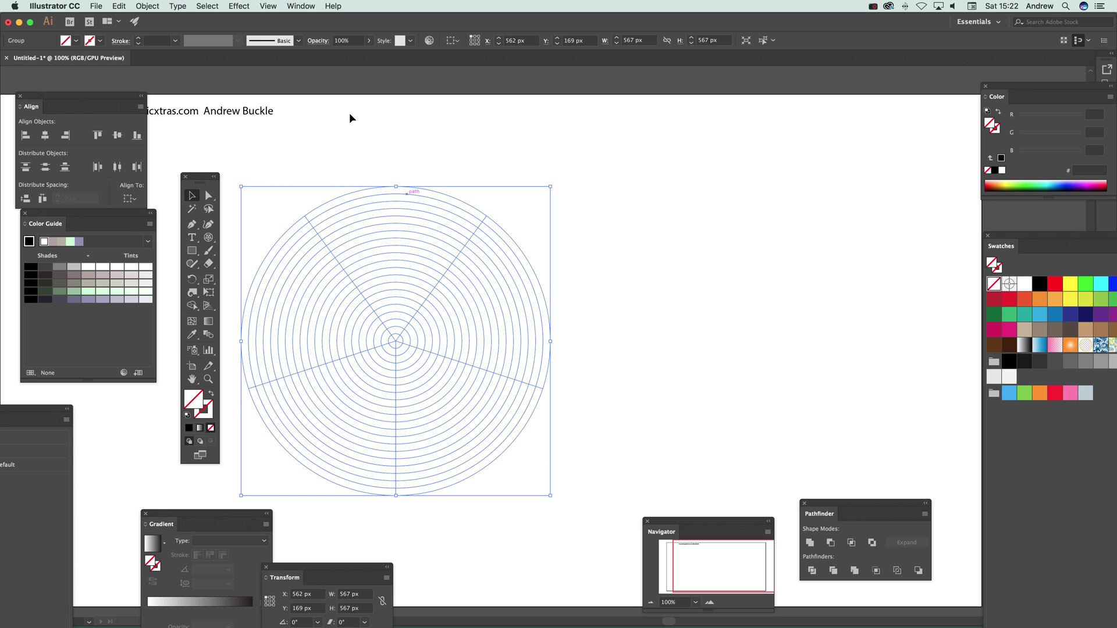
Step: Try a black fill on the polar grid, then set the fill back to None
{"action": "left_click", "coordinate": [77, 41]}
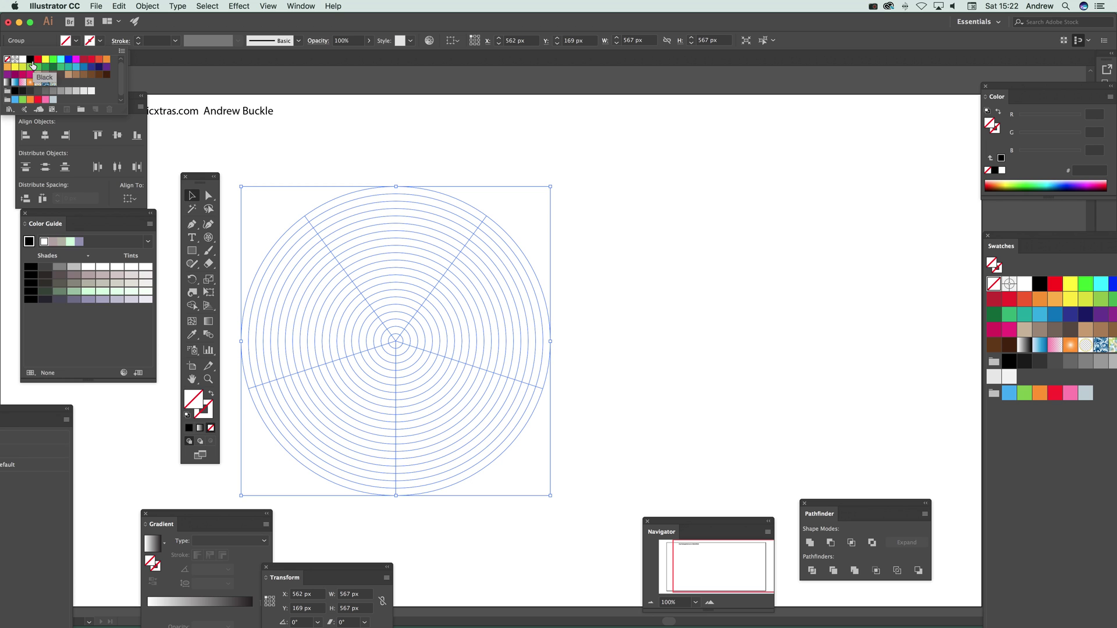
{"action": "left_click", "coordinate": [30, 60]}
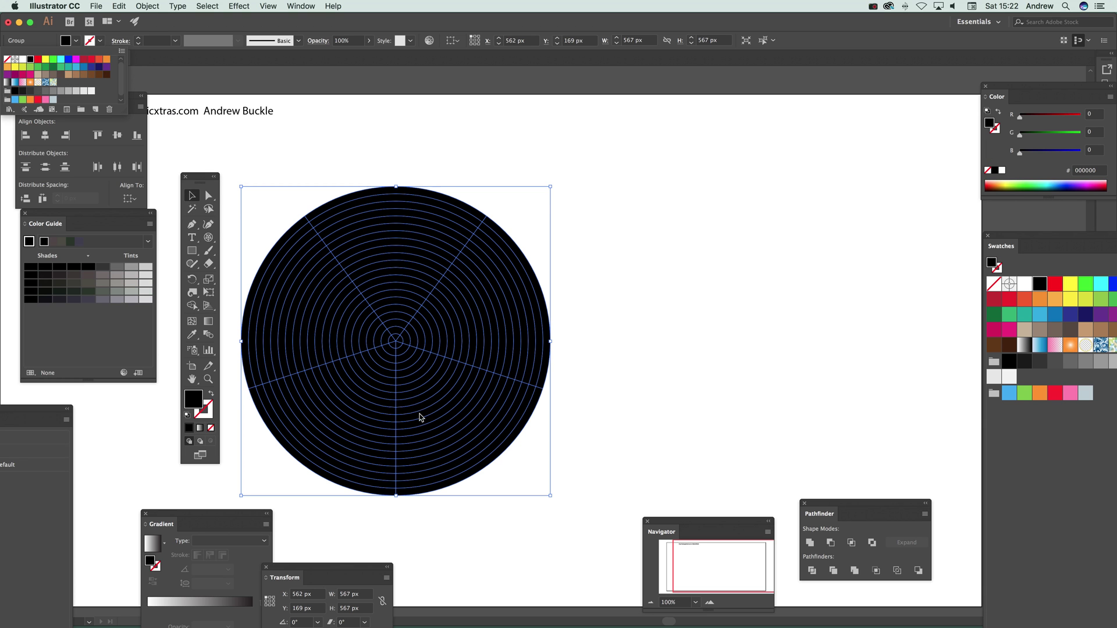
{"action": "left_click", "coordinate": [77, 42]}
{"action": "left_click", "coordinate": [77, 41]}
{"action": "left_click", "coordinate": [7, 59]}
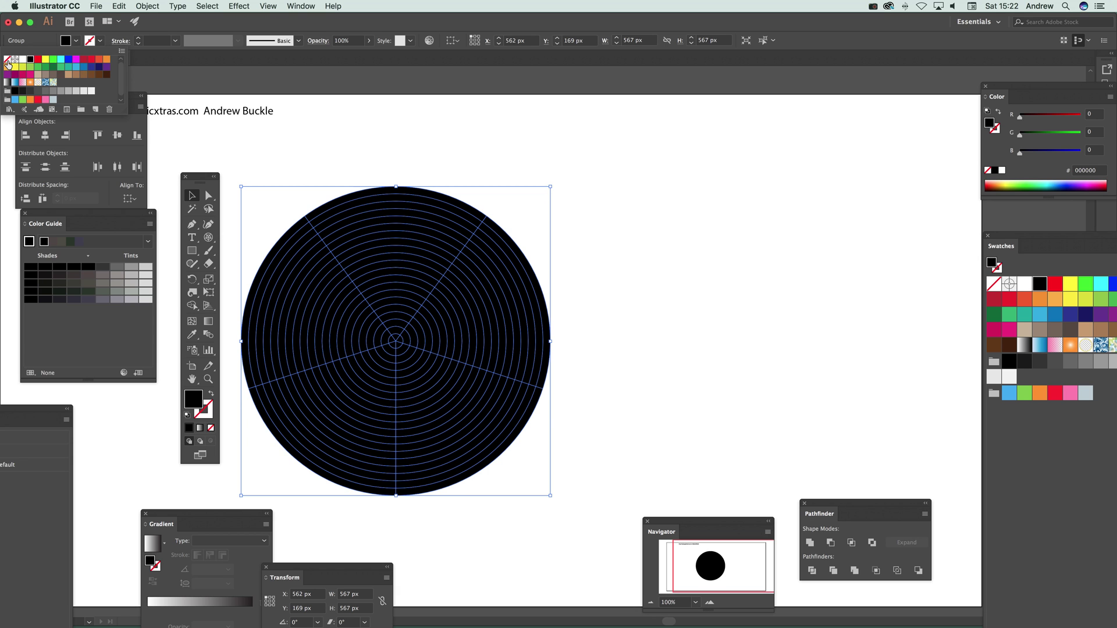
{"action": "left_click", "coordinate": [100, 41]}
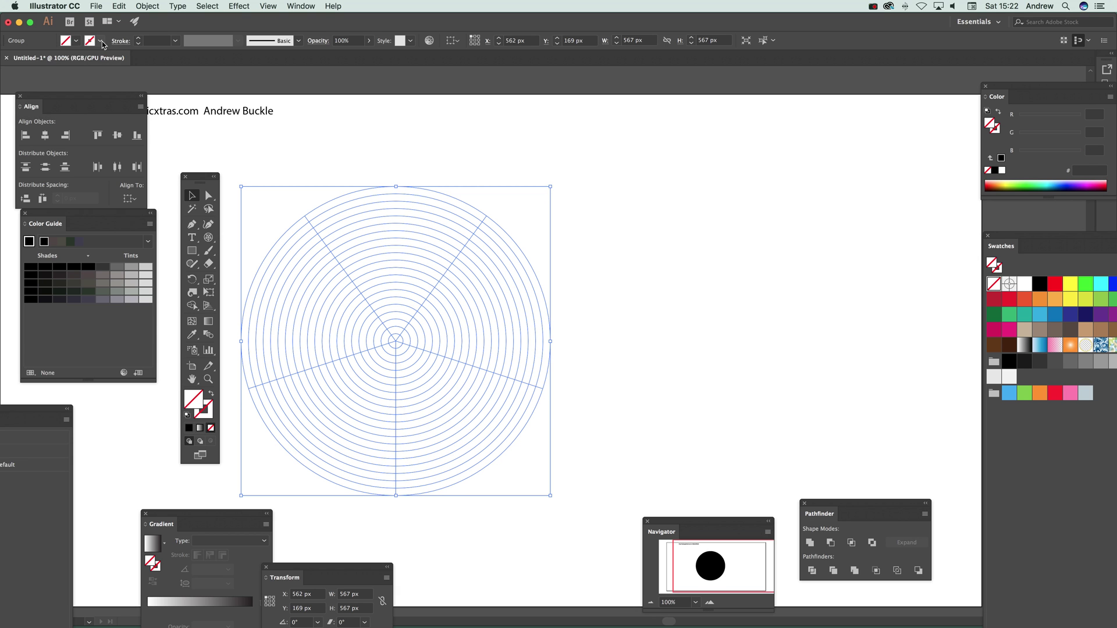
Step: Give the grid a 9 pt black stroke, then delete it
{"action": "left_click", "coordinate": [100, 42]}
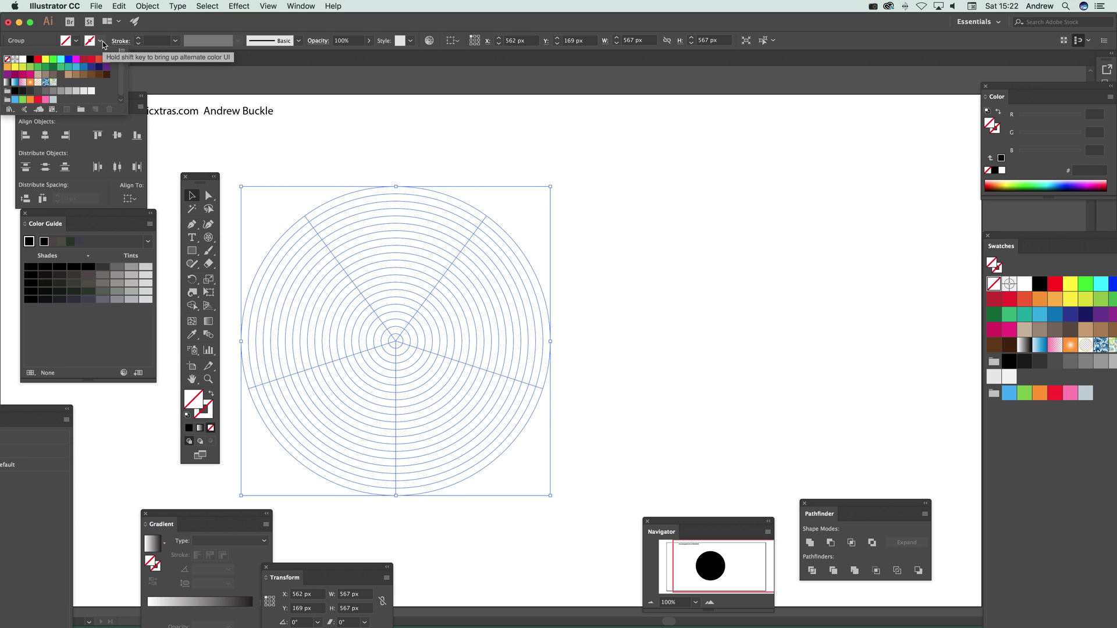
{"action": "left_click", "coordinate": [33, 64]}
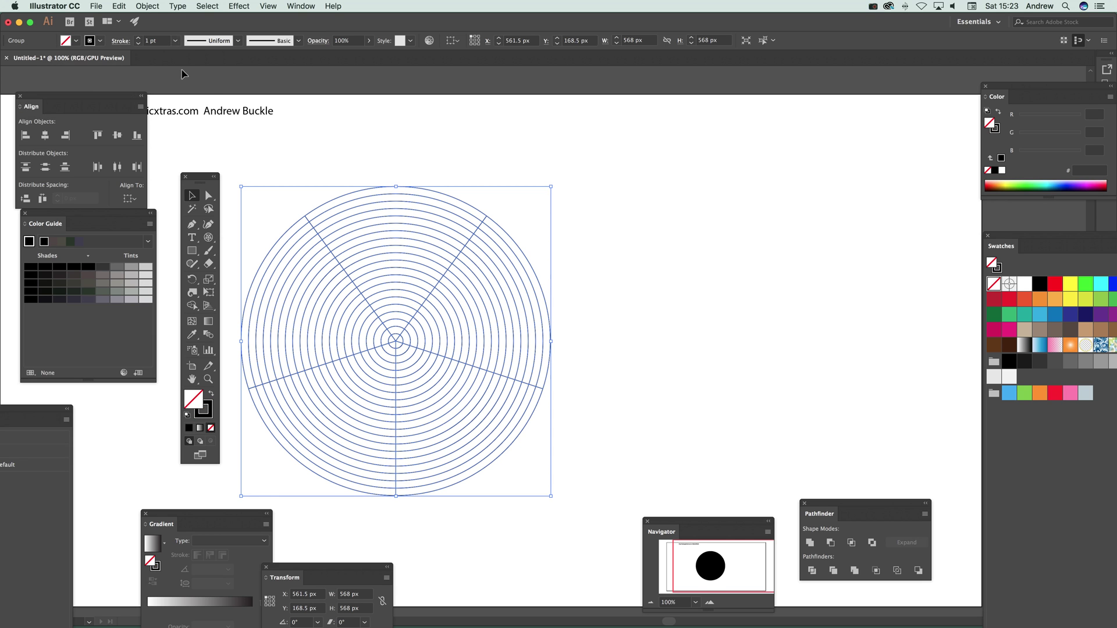
{"action": "left_click", "coordinate": [175, 41]}
{"action": "left_click", "coordinate": [191, 185]}
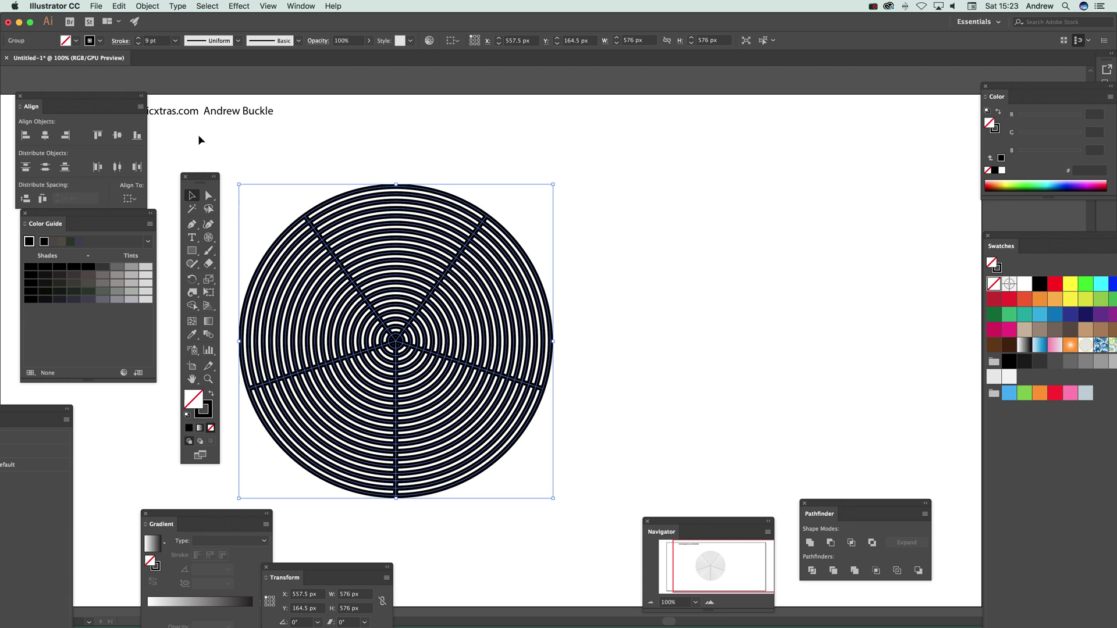
{"action": "key", "text": "Delete"}
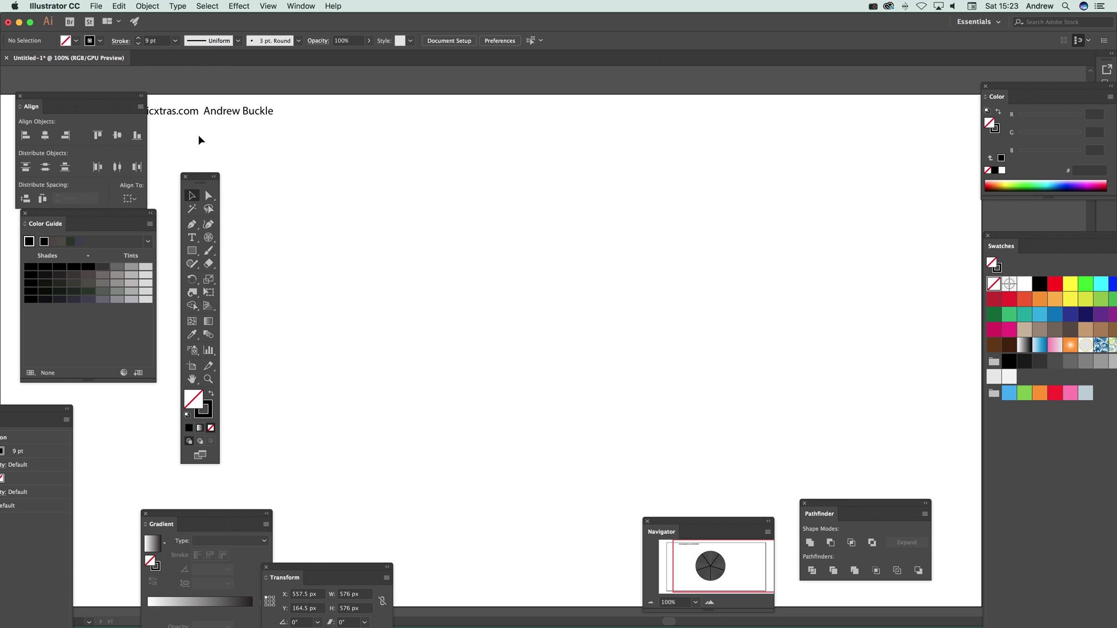
Step: Set a 5 pt crimson stroke and draw a 756 × 756 px polar grid
{"action": "left_click", "coordinate": [175, 41]}
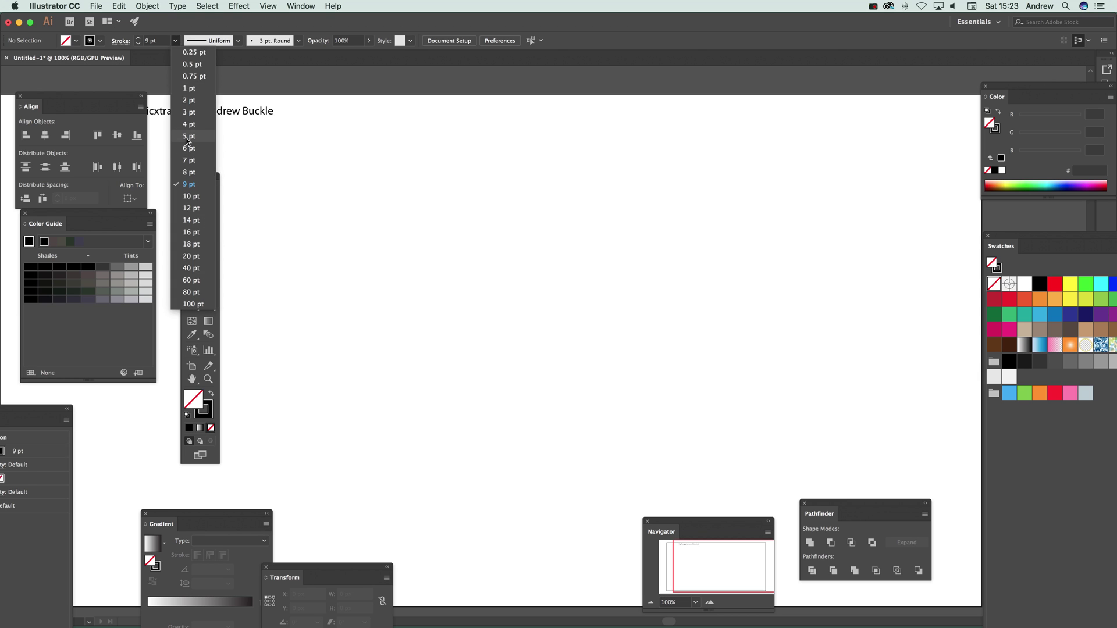
{"action": "left_click", "coordinate": [187, 137]}
{"action": "left_click", "coordinate": [101, 41]}
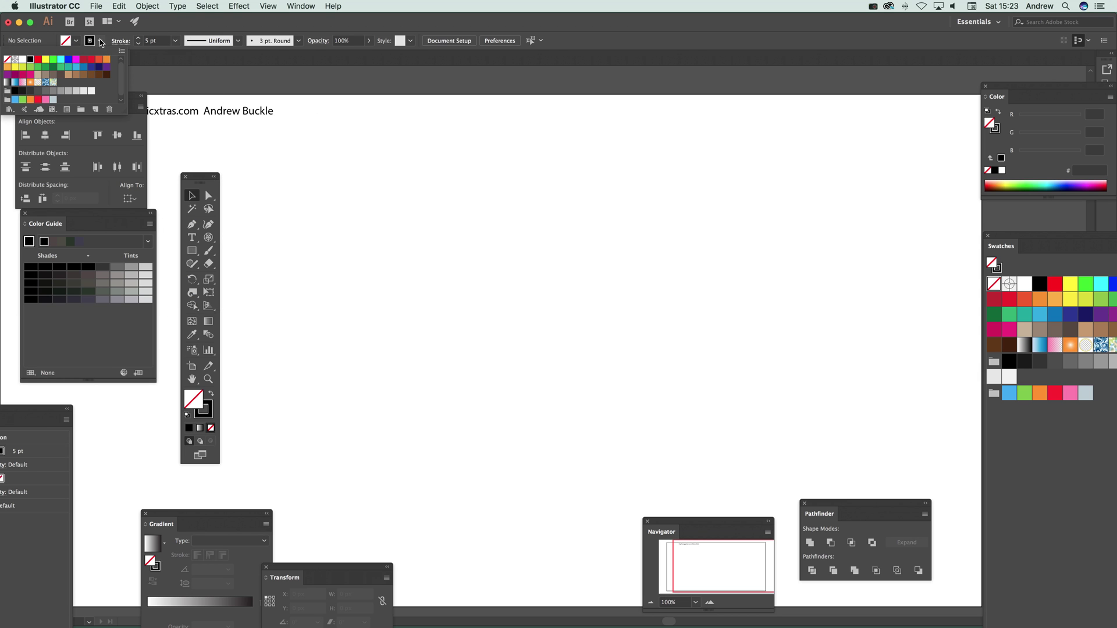
{"action": "left_click", "coordinate": [84, 59]}
{"action": "left_click", "coordinate": [348, 22]}
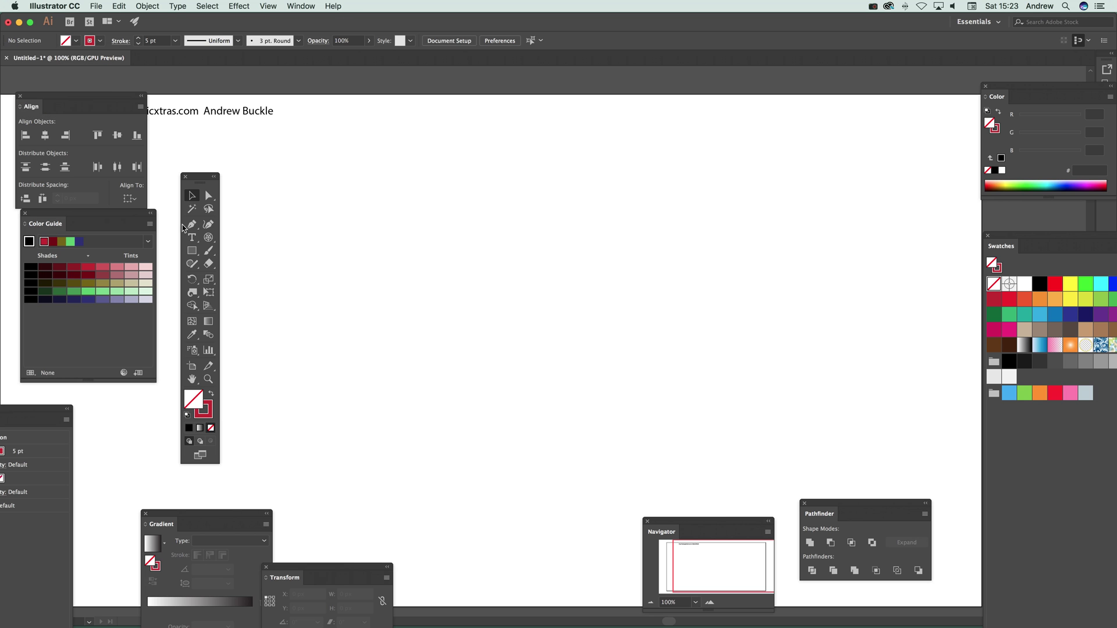
{"action": "left_click", "coordinate": [208, 238]}
{"action": "left_click_drag", "start_coordinate": [382, 176], "coordinate": [793, 473]}
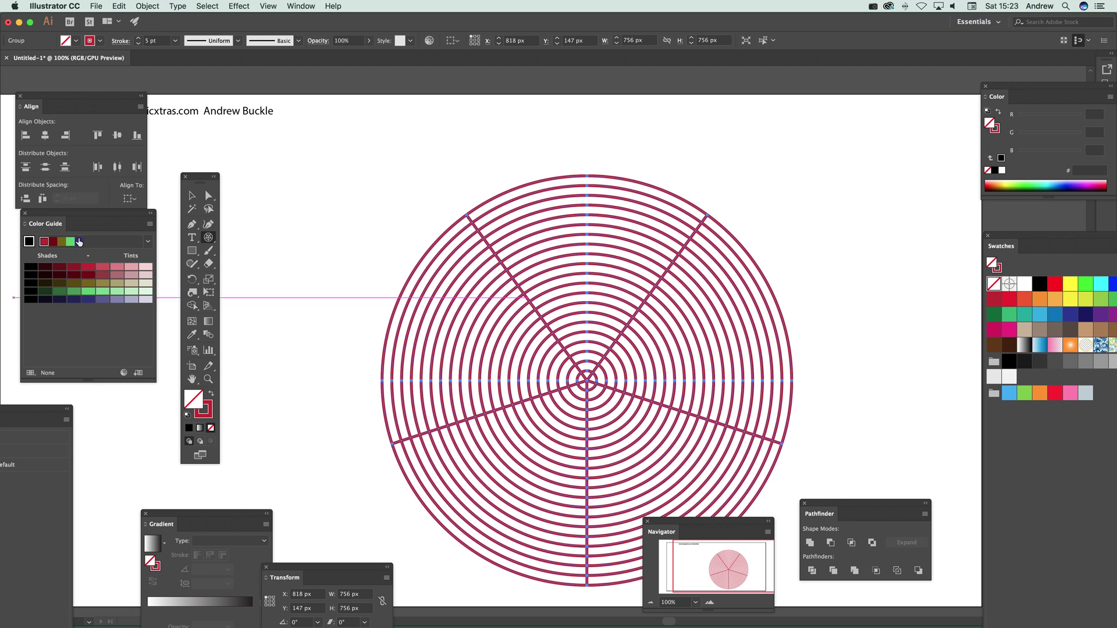
Step: Select the crimson polar grid, nudge it up-left, then delete it
{"action": "left_click", "coordinate": [192, 195]}
{"action": "left_click", "coordinate": [459, 259]}
{"action": "left_click_drag", "start_coordinate": [470, 292], "coordinate": [398, 232]}
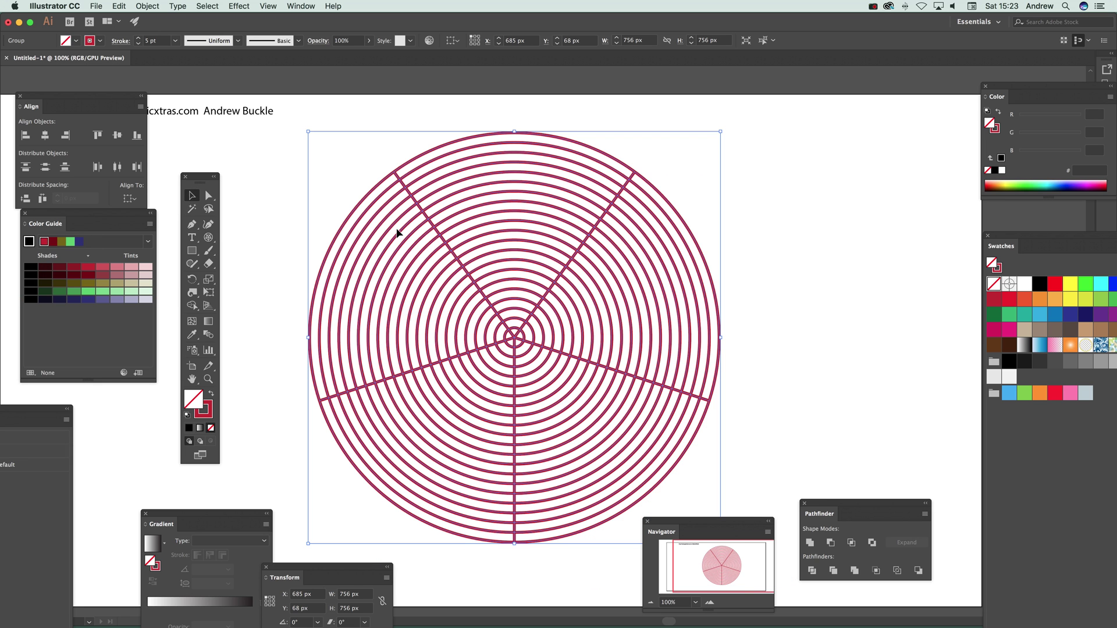
{"action": "key", "text": "Delete"}
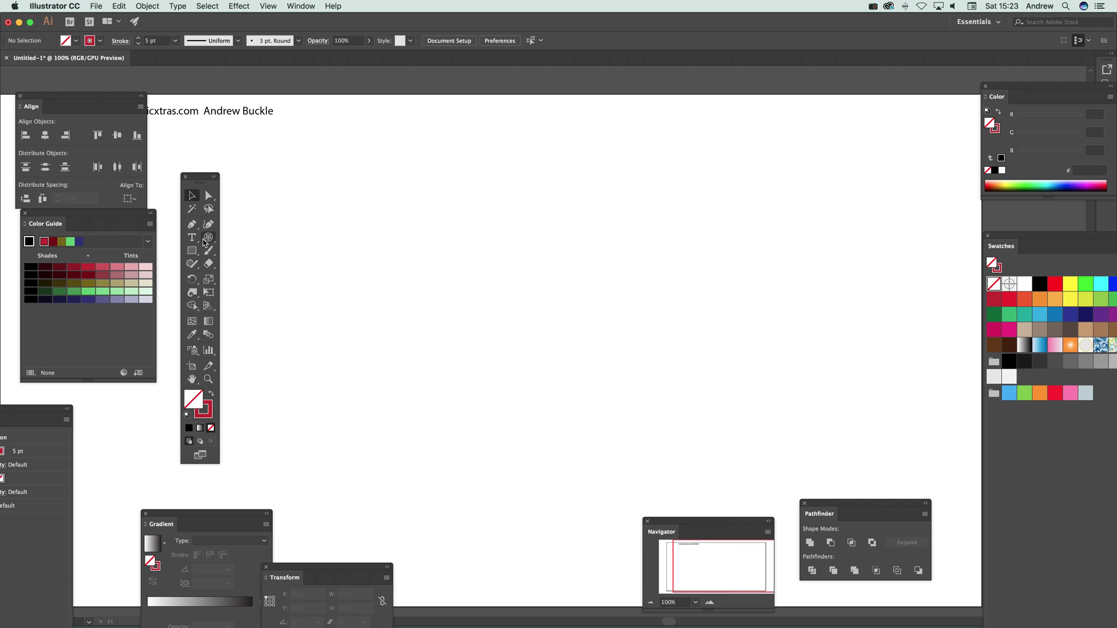
Step: Set 10 concentric and 10 radial dividers and draw a 670 × 640 px polar grid
{"action": "left_click", "coordinate": [205, 241]}
{"action": "left_click", "coordinate": [319, 258]}
{"action": "left_click_drag", "start_coordinate": [360, 196], "coordinate": [410, 172]}
{"action": "left_click", "coordinate": [395, 267]}
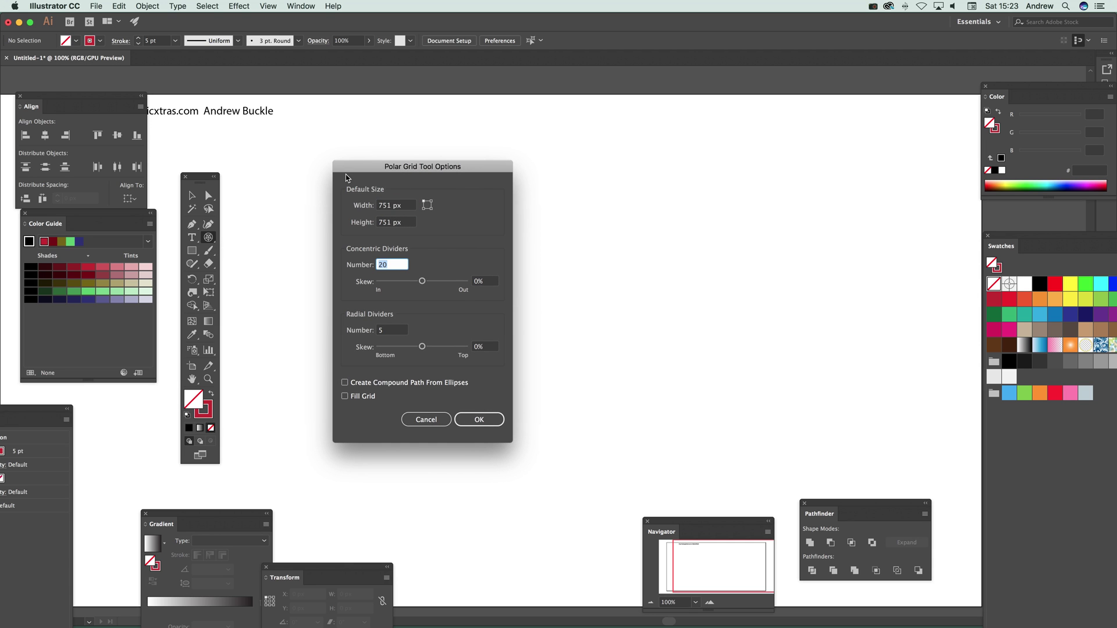
{"action": "type", "text": "10"}
{"action": "key", "text": "Tab"}
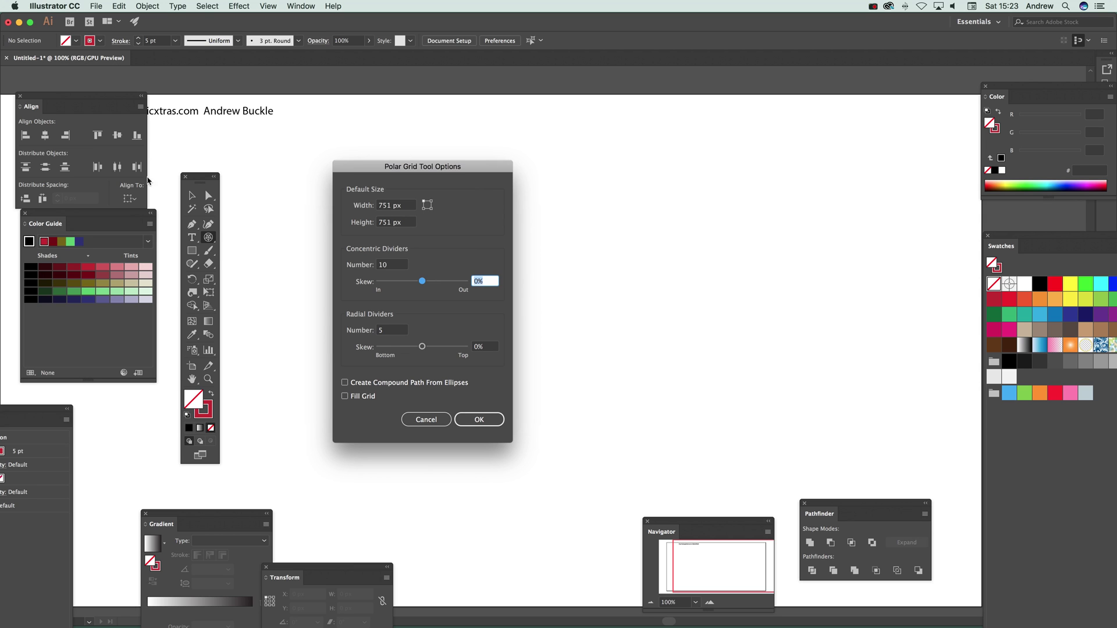
{"action": "key", "text": "Tab"}
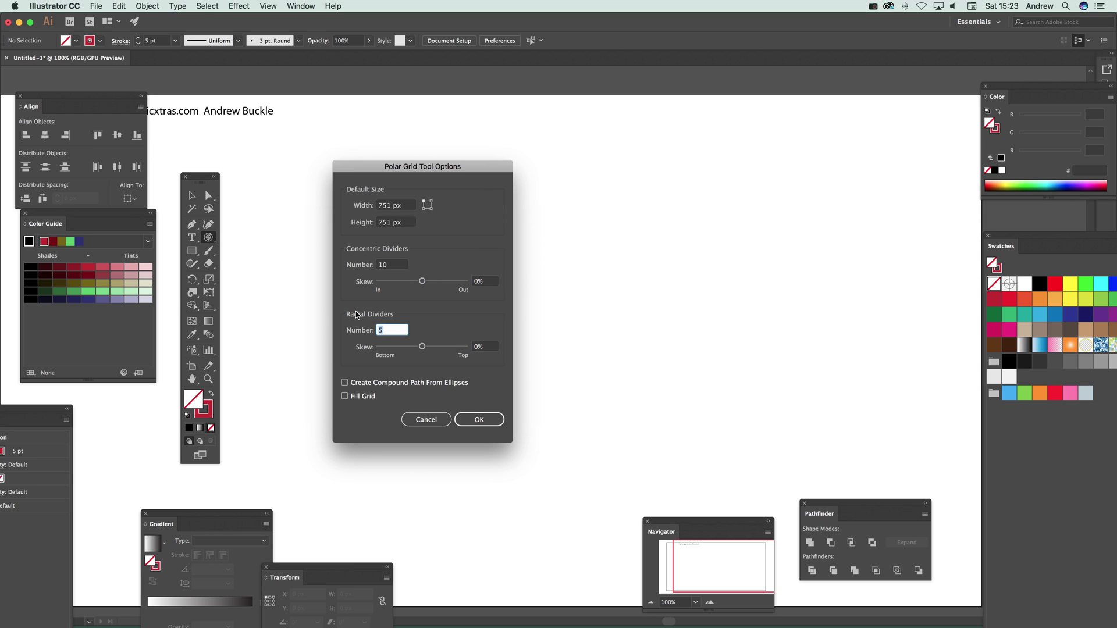
{"action": "type", "text": "10"}
{"action": "key", "text": "Tab"}
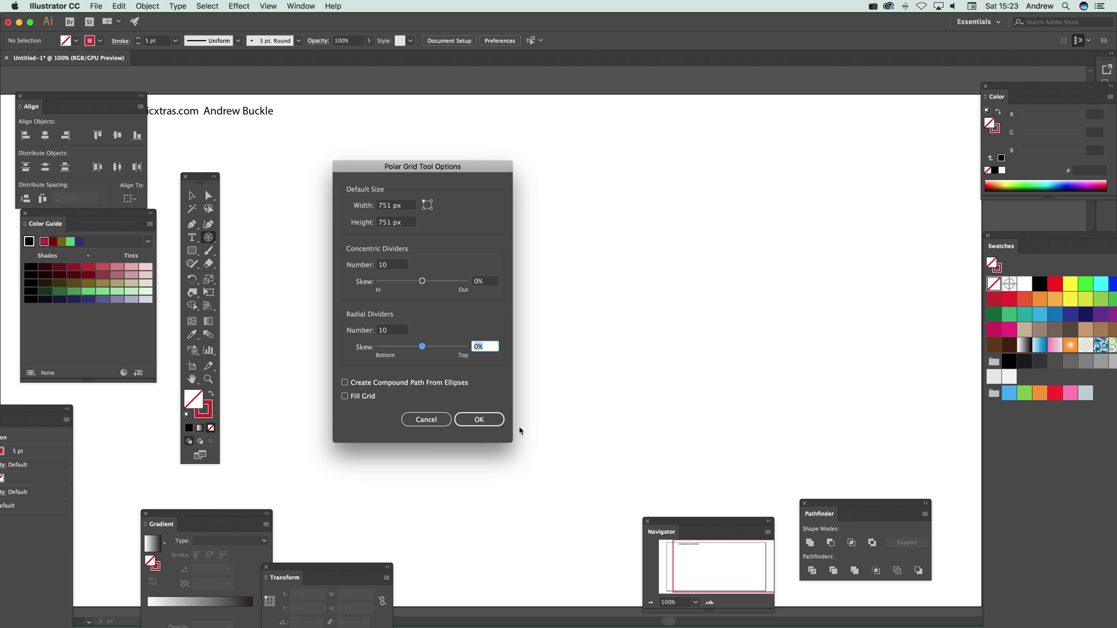
{"action": "left_click", "coordinate": [478, 420]}
{"action": "mouse_move", "coordinate": [321, 163]}
{"action": "left_mouse_down"}
{"action": "mouse_move", "coordinate": [427, 309]}
{"action": "mouse_move", "coordinate": [662, 489]}
{"action": "left_mouse_up"}
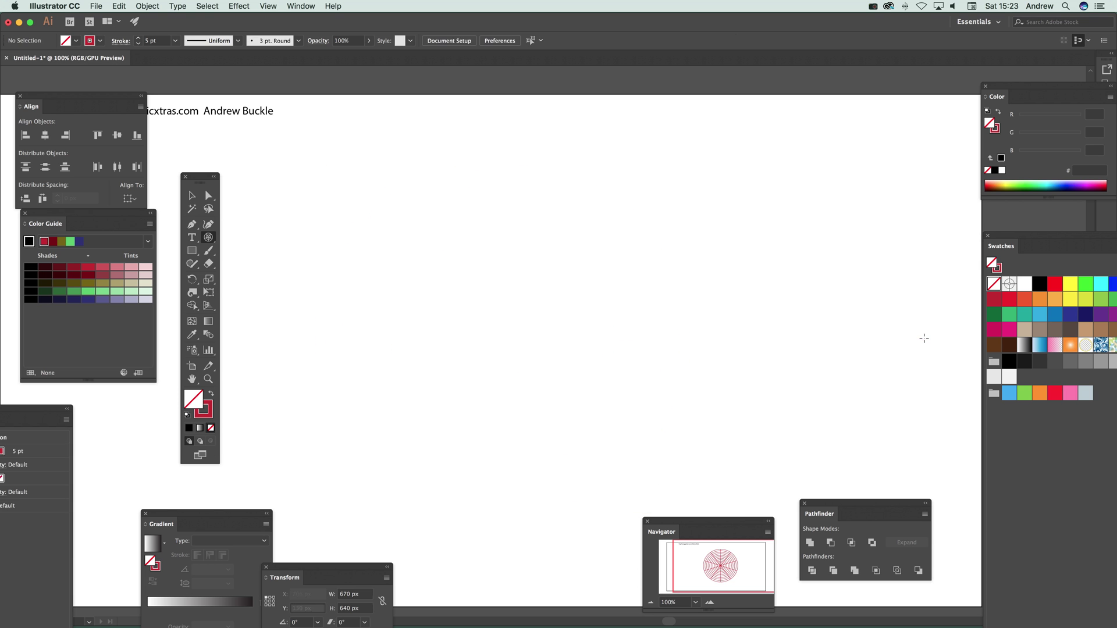
Step: Undo the last grid, draw a large grid at left and a smaller one at right, then deselect
{"action": "key", "text": "super+z"}
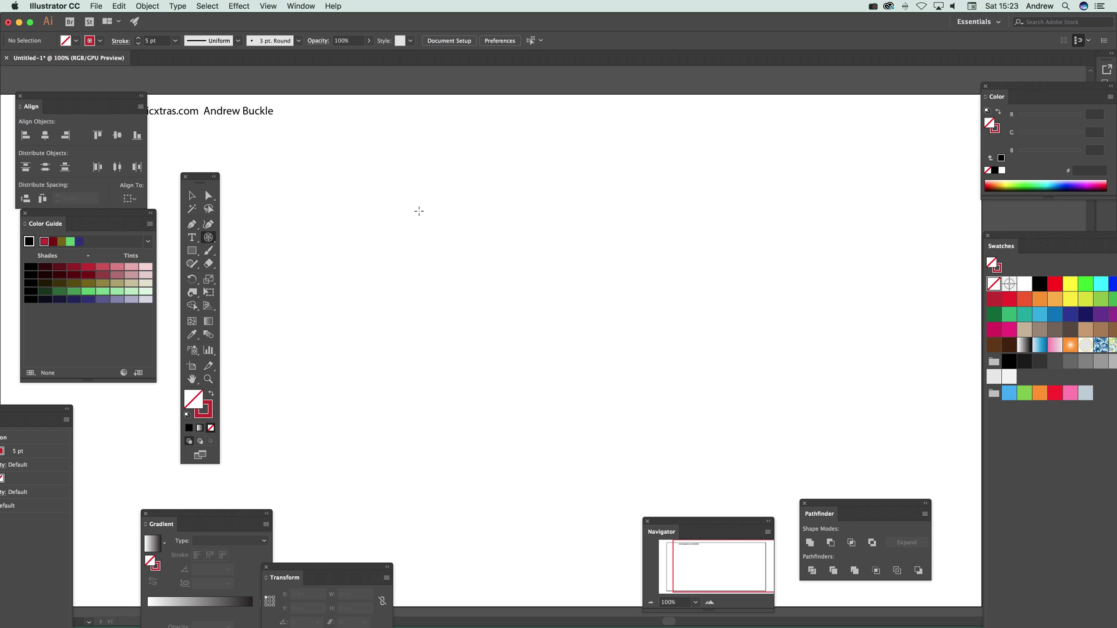
{"action": "left_click_drag", "start_coordinate": [419, 212], "coordinate": [669, 499]}
{"action": "left_click_drag", "start_coordinate": [730, 209], "coordinate": [895, 407]}
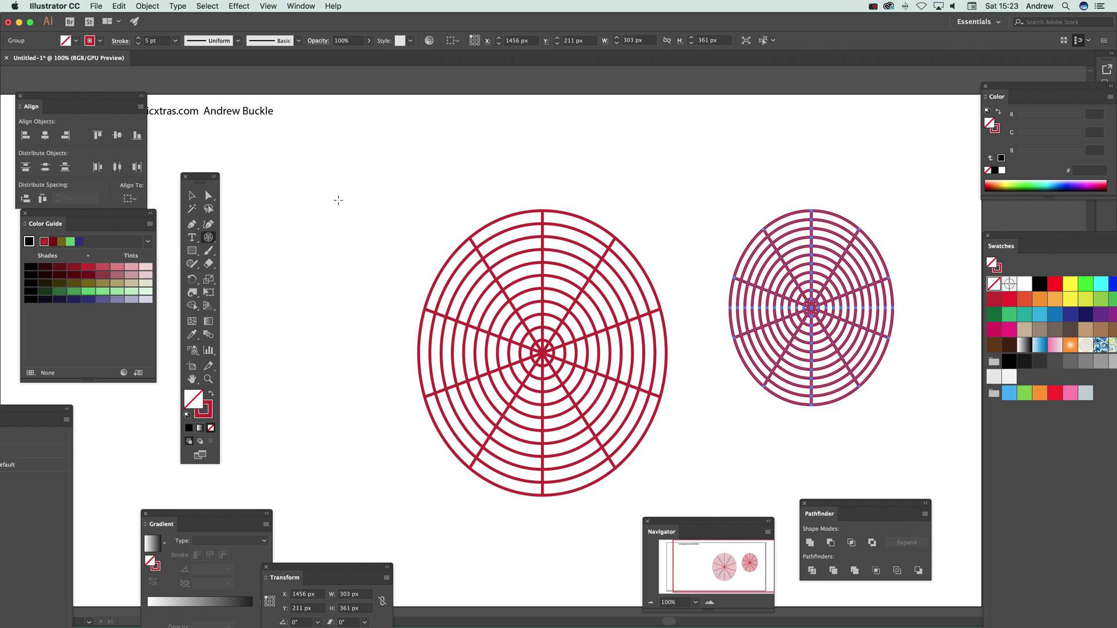
{"action": "key", "text": "super+shift+a"}
Step: Create a 500 × 500 px polar grid at a clicked point
{"action": "left_click", "coordinate": [450, 292]}
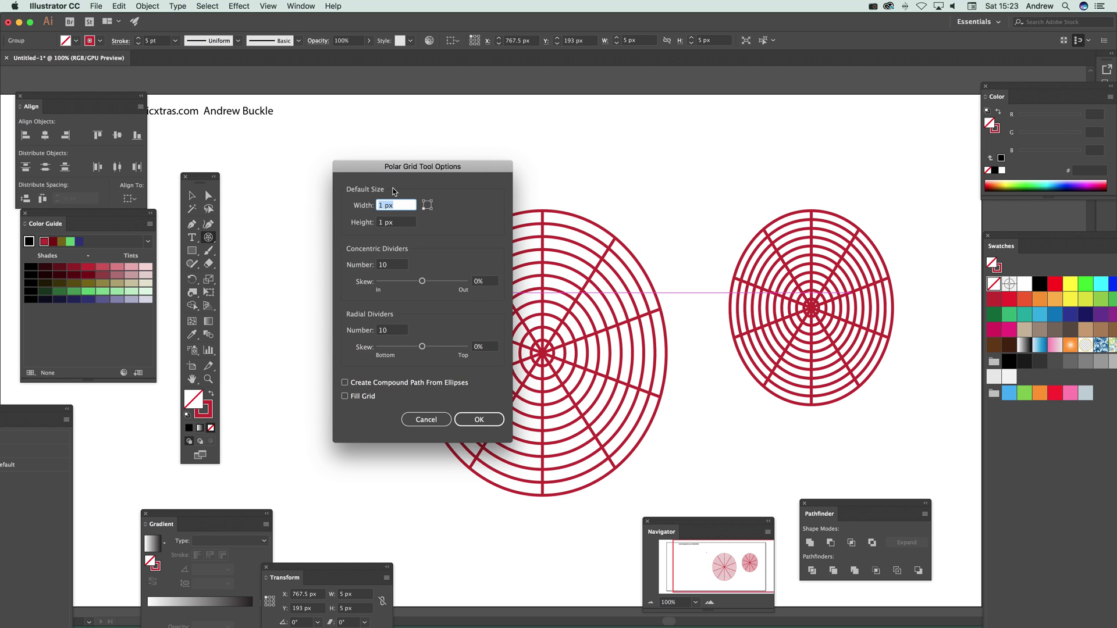
{"action": "type", "text": "500"}
{"action": "key", "text": "Tab"}
{"action": "type", "text": "5"}
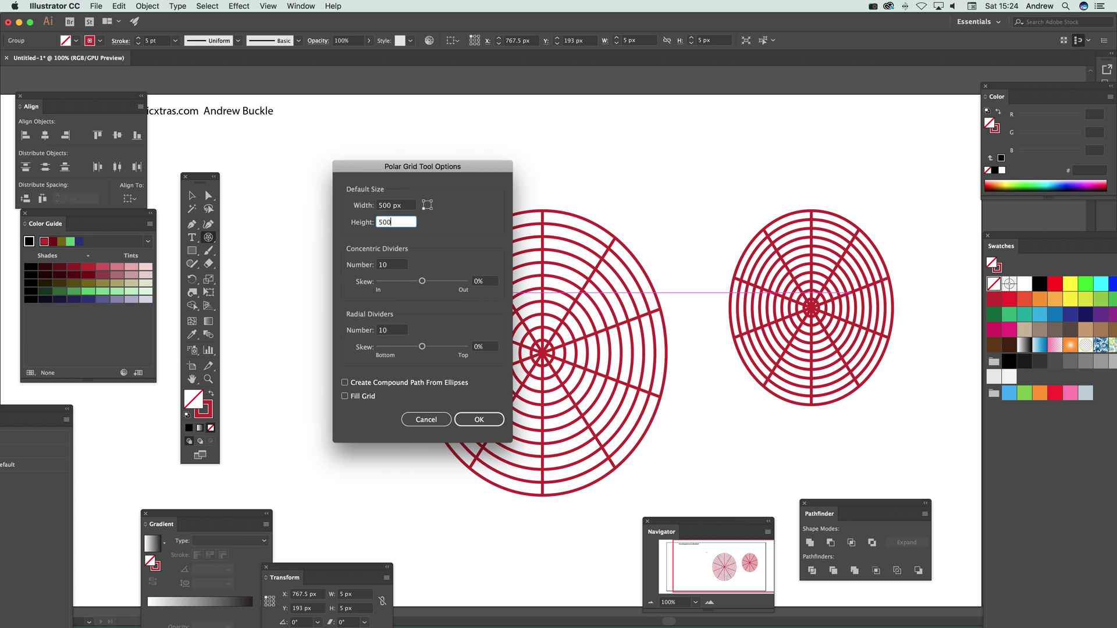
{"action": "type", "text": "00"}
{"action": "key", "text": "Return"}
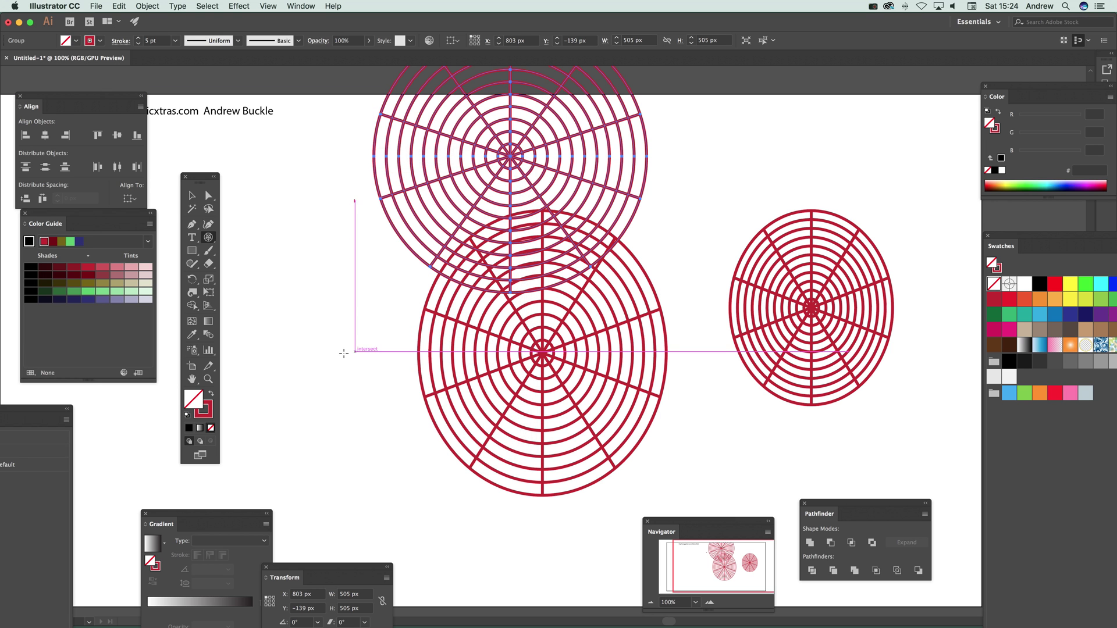
Step: Add three more overlapping 500 px polar grids and a tiny 21 px grid below them
{"action": "left_click", "coordinate": [344, 353]}
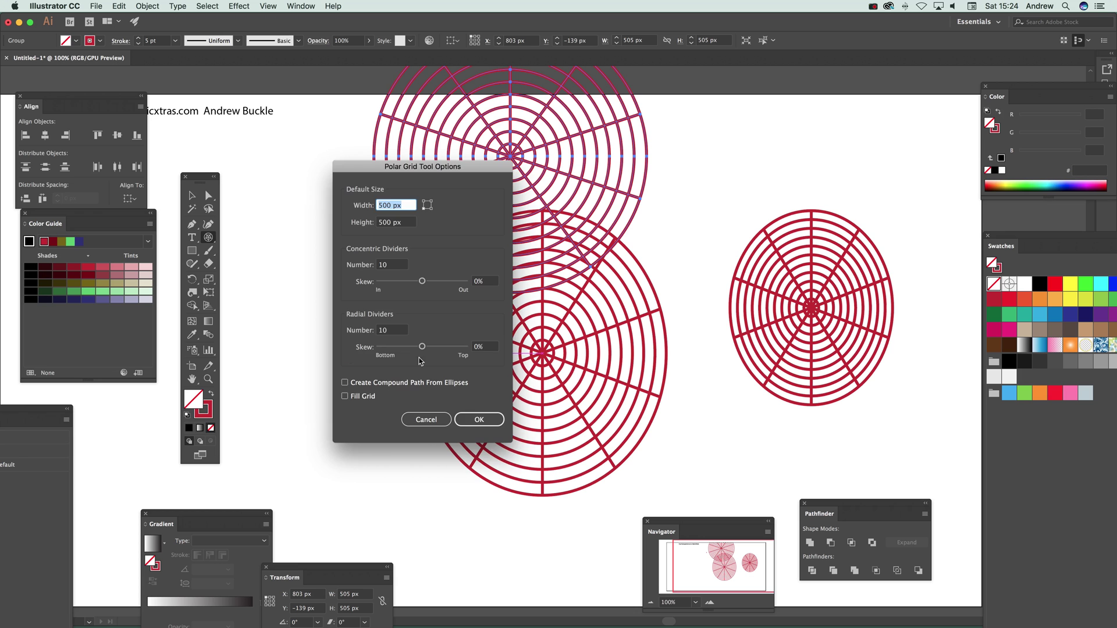
{"action": "key", "text": "Return"}
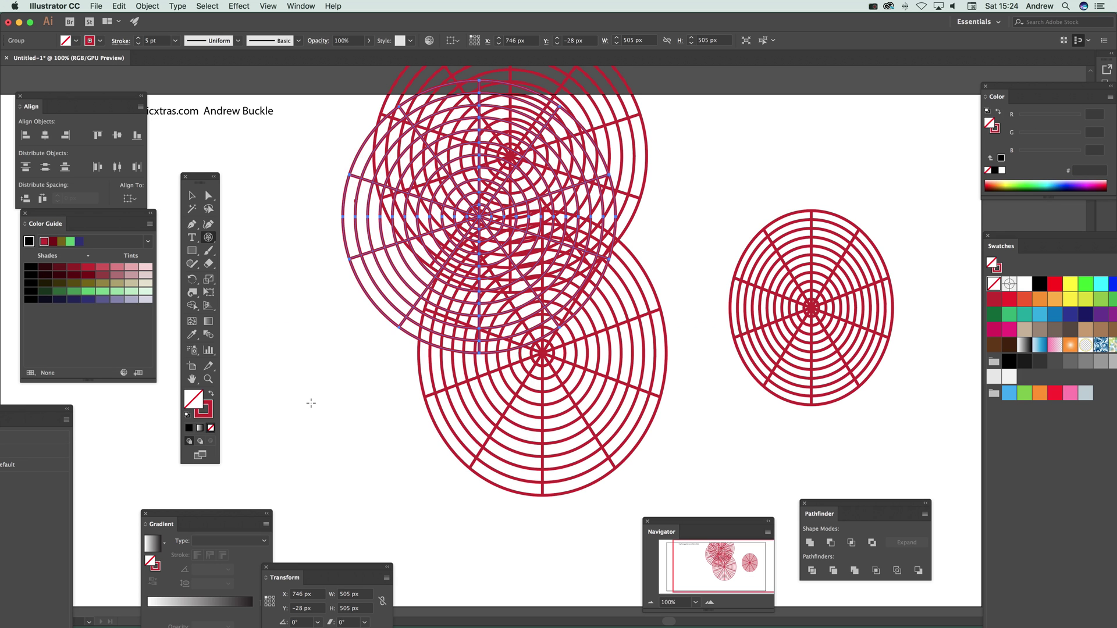
{"action": "left_click", "coordinate": [309, 402]}
{"action": "key", "text": "Return"}
{"action": "left_click", "coordinate": [394, 439]}
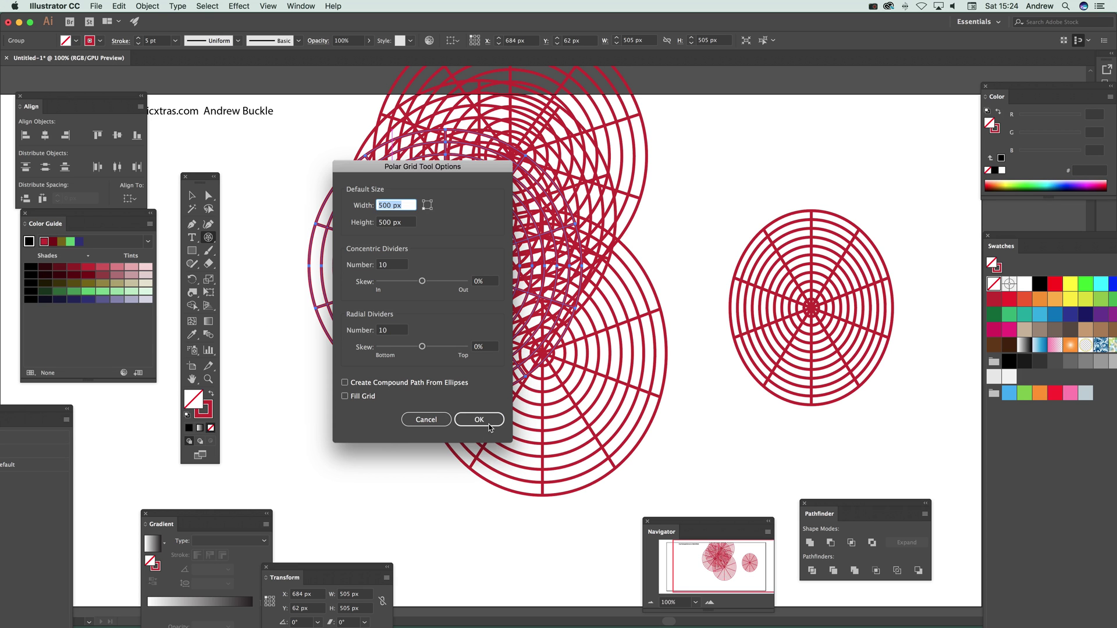
{"action": "key", "text": "Return"}
{"action": "left_click_drag", "start_coordinate": [347, 456], "coordinate": [350, 460]}
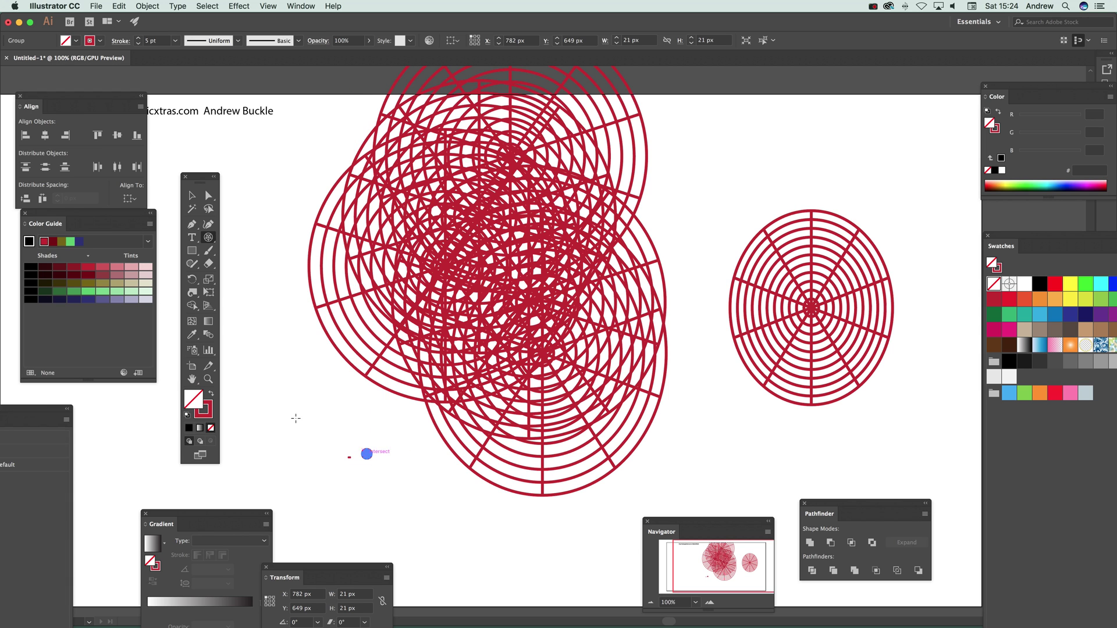
Step: Change the default polar grid size settings, entering 4 for the width
{"action": "double_click", "coordinate": [210, 239]}
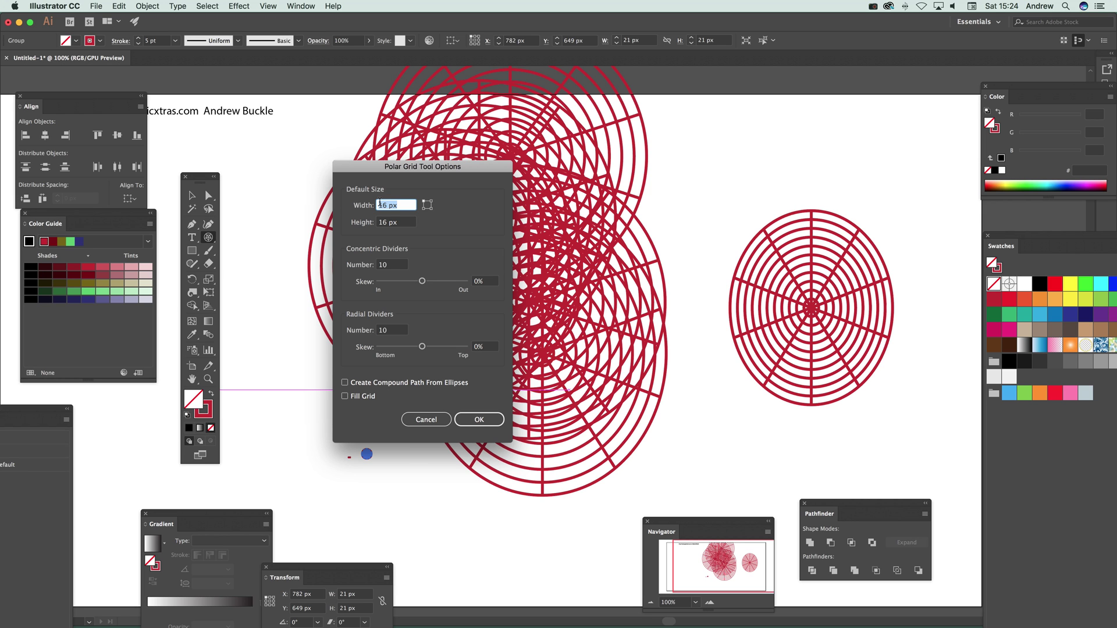
{"action": "type", "text": "400"}
{"action": "key", "text": "Tab"}
{"action": "type", "text": "4"}
{"action": "left_click", "coordinate": [479, 420]}
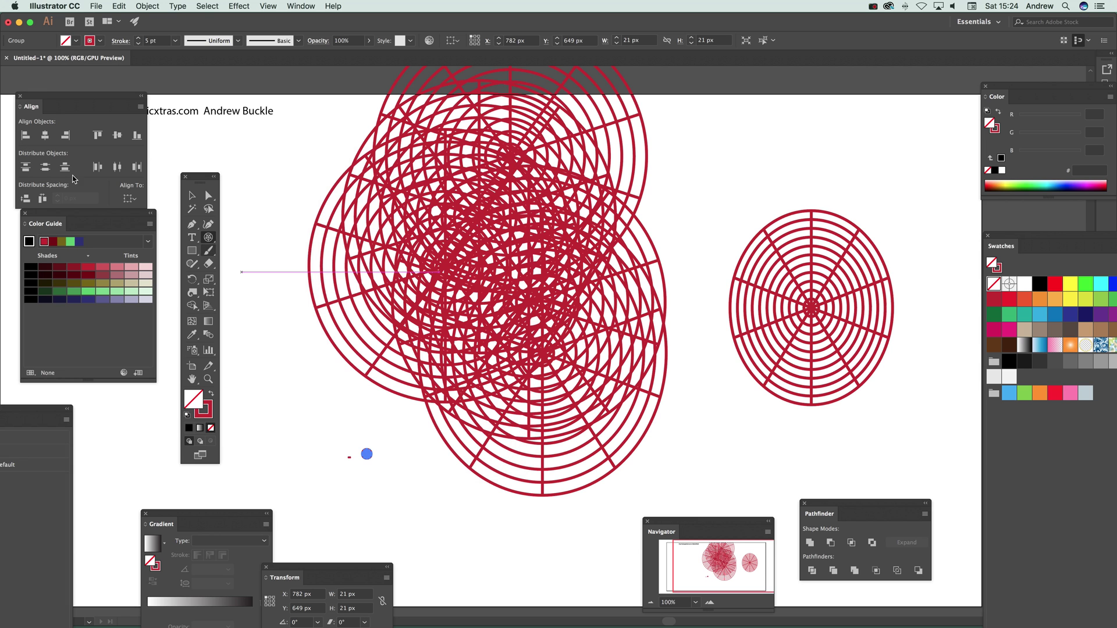
Step: Marquee-select all the polar grids and delete them
{"action": "left_click", "coordinate": [192, 195]}
{"action": "left_click_drag", "start_coordinate": [287, 149], "coordinate": [828, 486]}
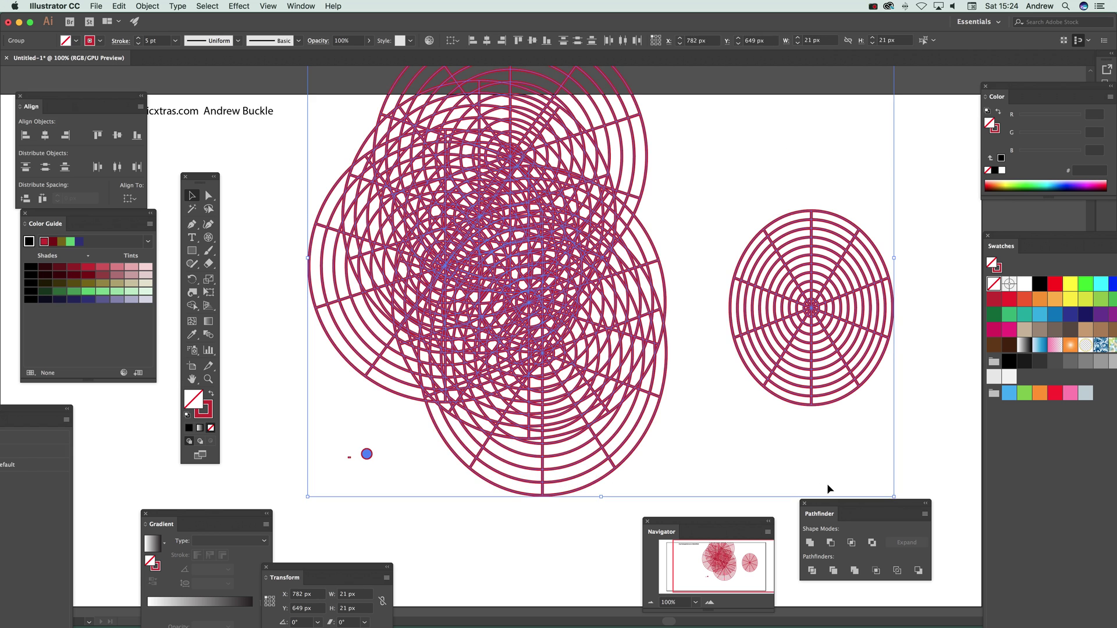
{"action": "key", "text": "Delete"}
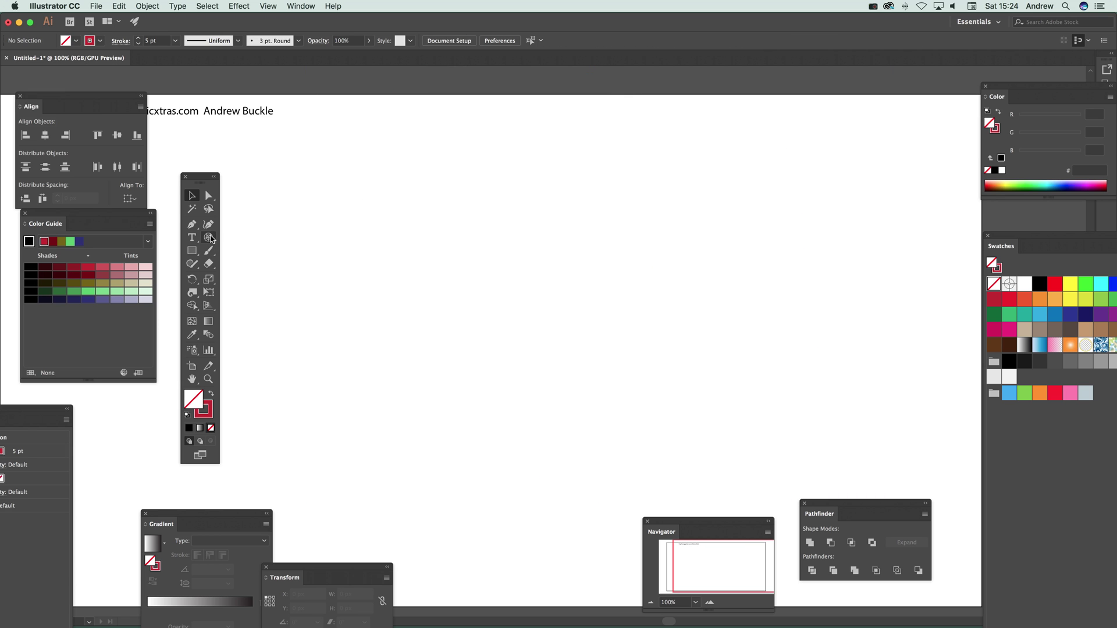
Step: Draw a large polar grid, then delete it
{"action": "left_click", "coordinate": [208, 238]}
{"action": "left_click_drag", "start_coordinate": [316, 159], "coordinate": [701, 443]}
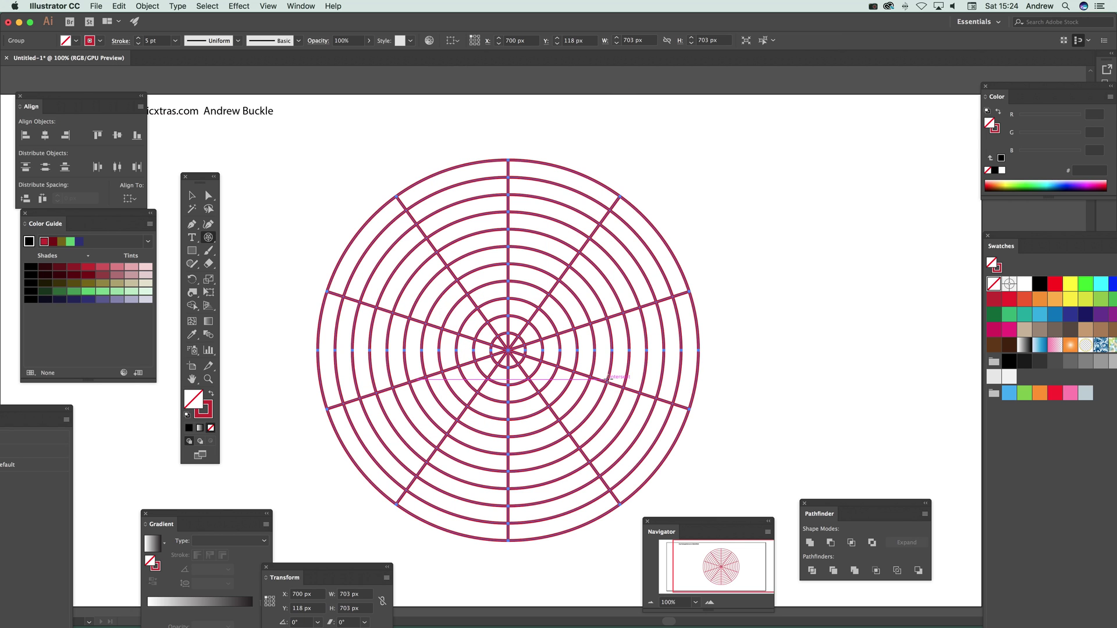
{"action": "key", "text": "Delete"}
Step: Set 0 concentric dividers and draw a 706 × 692 px circle split by ten spokes
{"action": "left_click", "coordinate": [532, 343]}
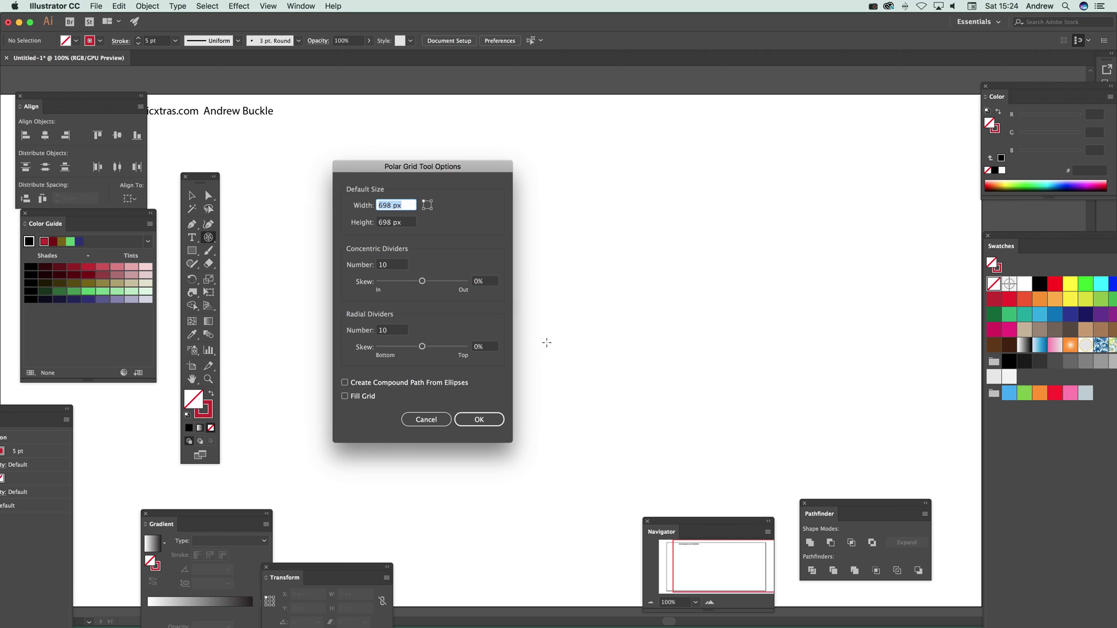
{"action": "key", "text": "Tab"}
{"action": "key", "text": "Tab"}
{"action": "type", "text": "0"}
{"action": "left_click", "coordinate": [487, 419]}
{"action": "left_click_drag", "start_coordinate": [307, 173], "coordinate": [691, 549]}
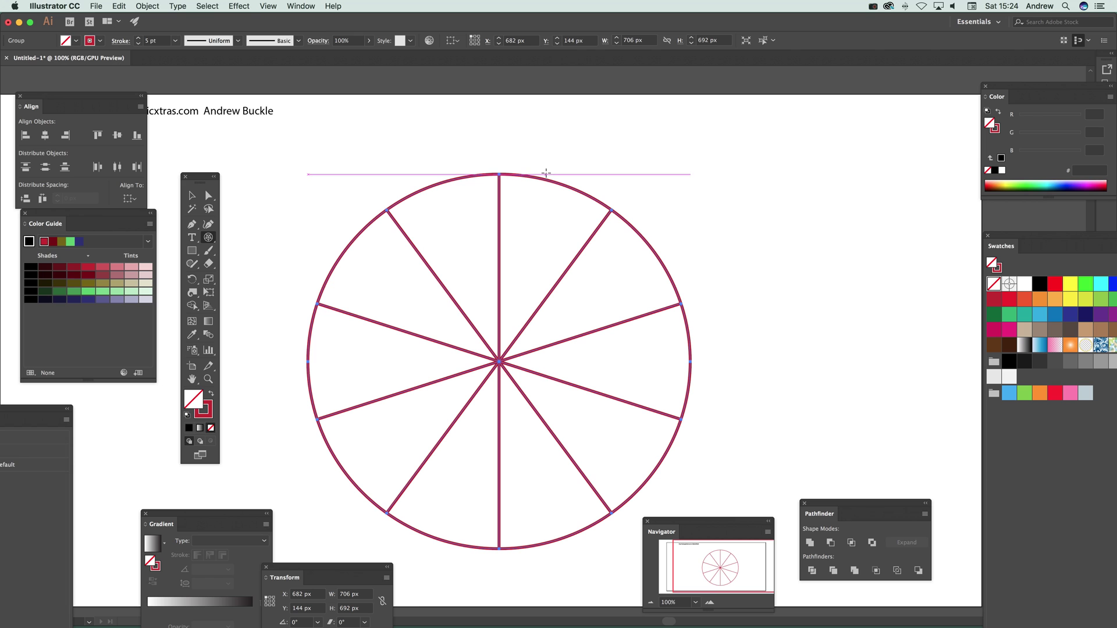
Step: Ungroup the polar grid with Object > Ungroup and deselect everything
{"action": "left_click", "coordinate": [151, 6]}
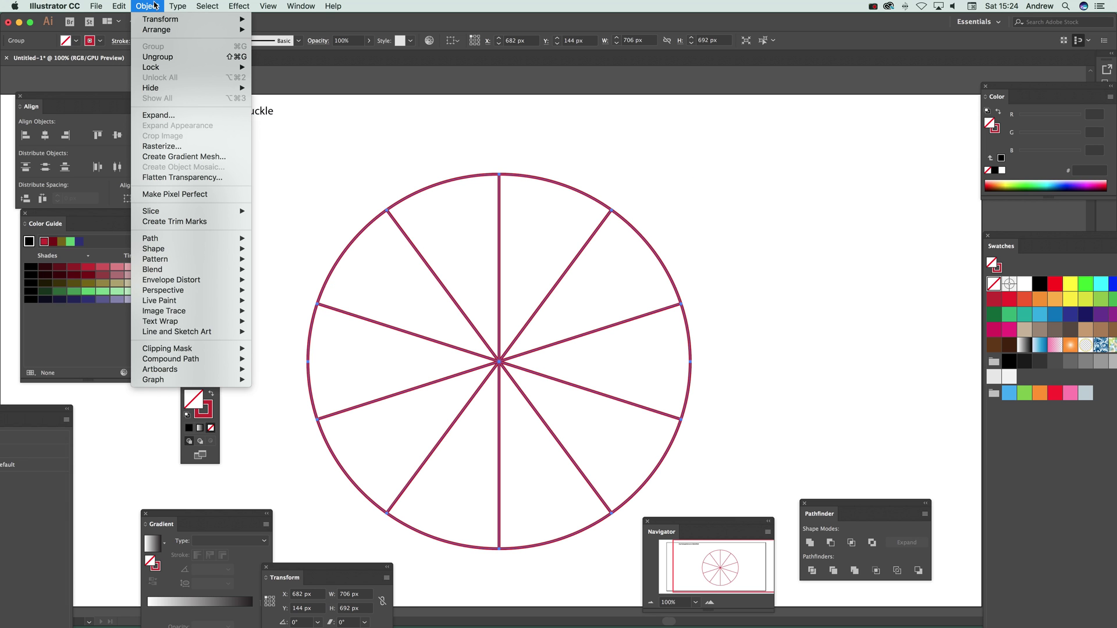
{"action": "left_click", "coordinate": [158, 57]}
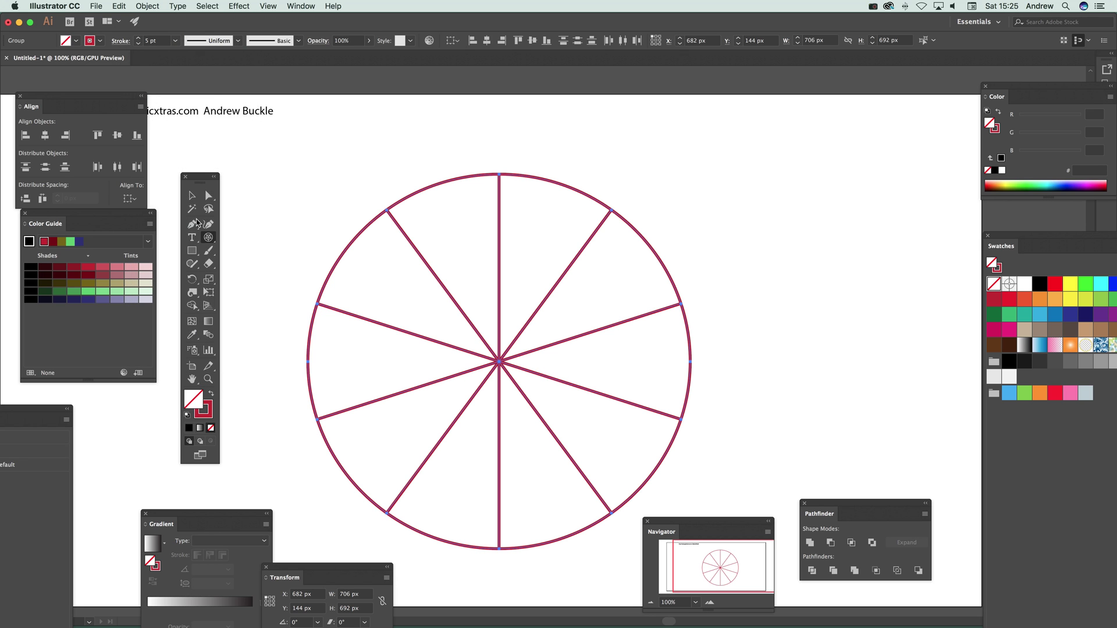
{"action": "left_click", "coordinate": [191, 198]}
{"action": "left_click", "coordinate": [291, 182]}
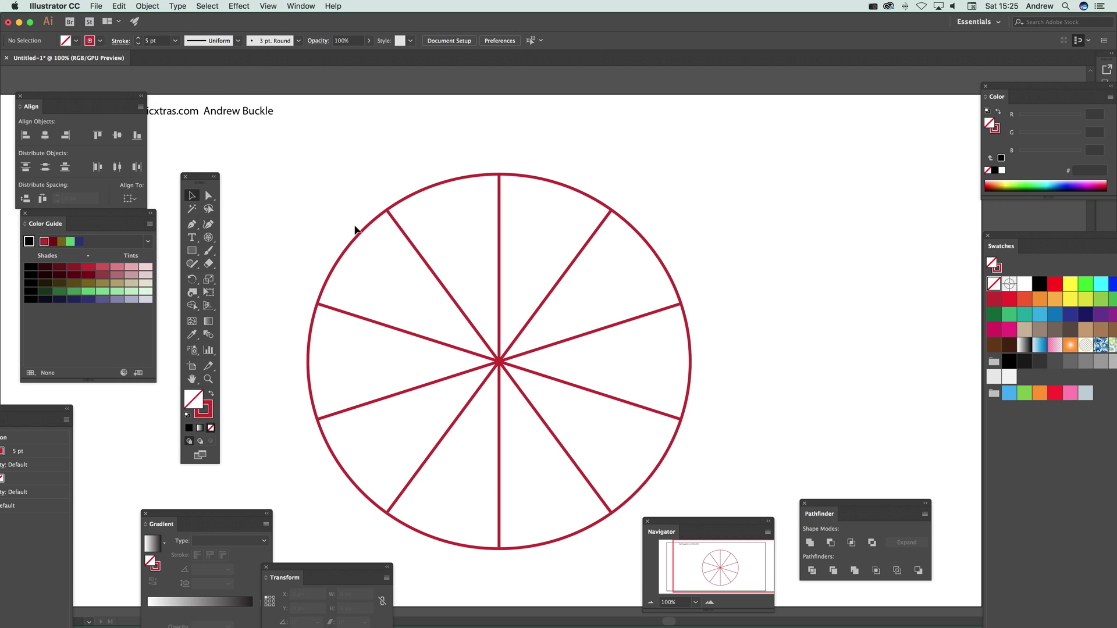
Step: Drag the outer circle off to the right and move the spoke star up-left
{"action": "left_click_drag", "start_coordinate": [361, 236], "coordinate": [610, 212]}
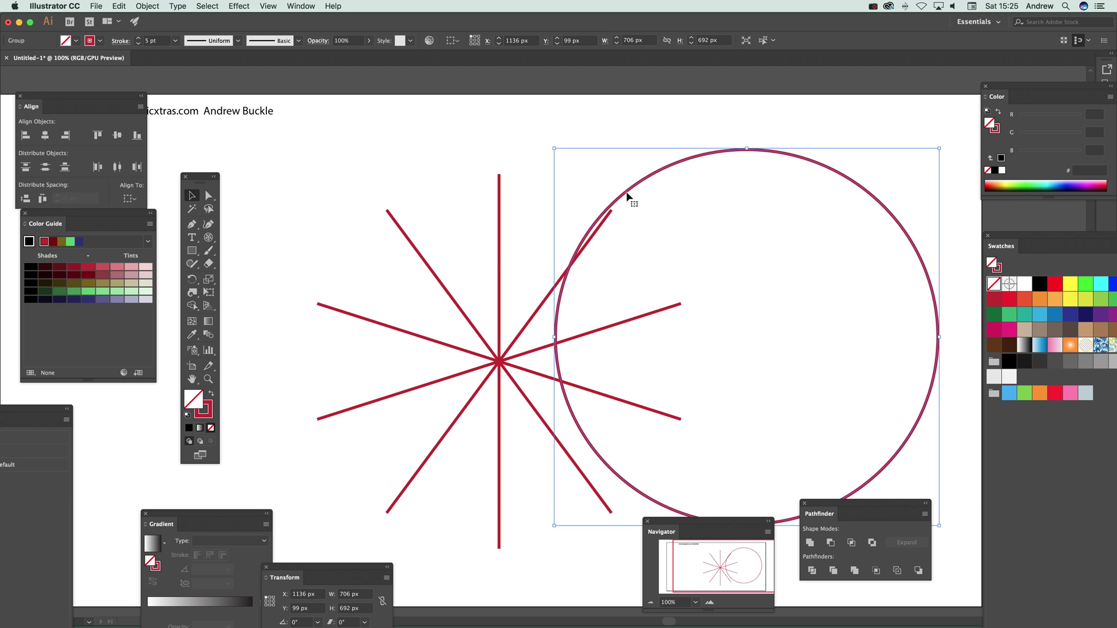
{"action": "left_click_drag", "start_coordinate": [628, 196], "coordinate": [731, 206]}
{"action": "left_click_drag", "start_coordinate": [310, 187], "coordinate": [570, 491]}
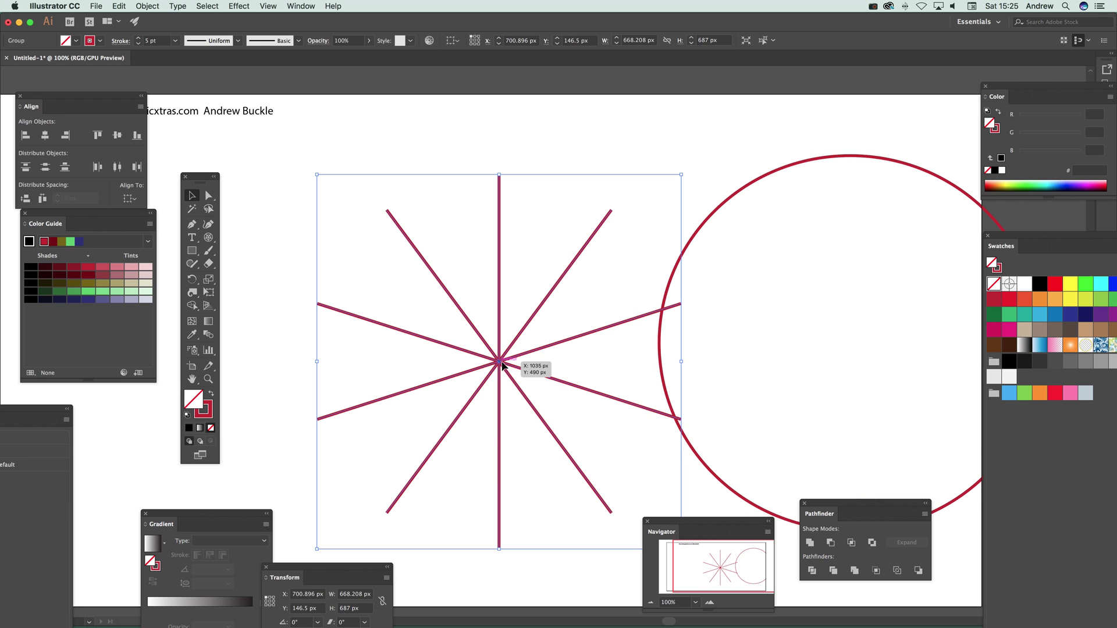
{"action": "left_click_drag", "start_coordinate": [501, 363], "coordinate": [432, 334]}
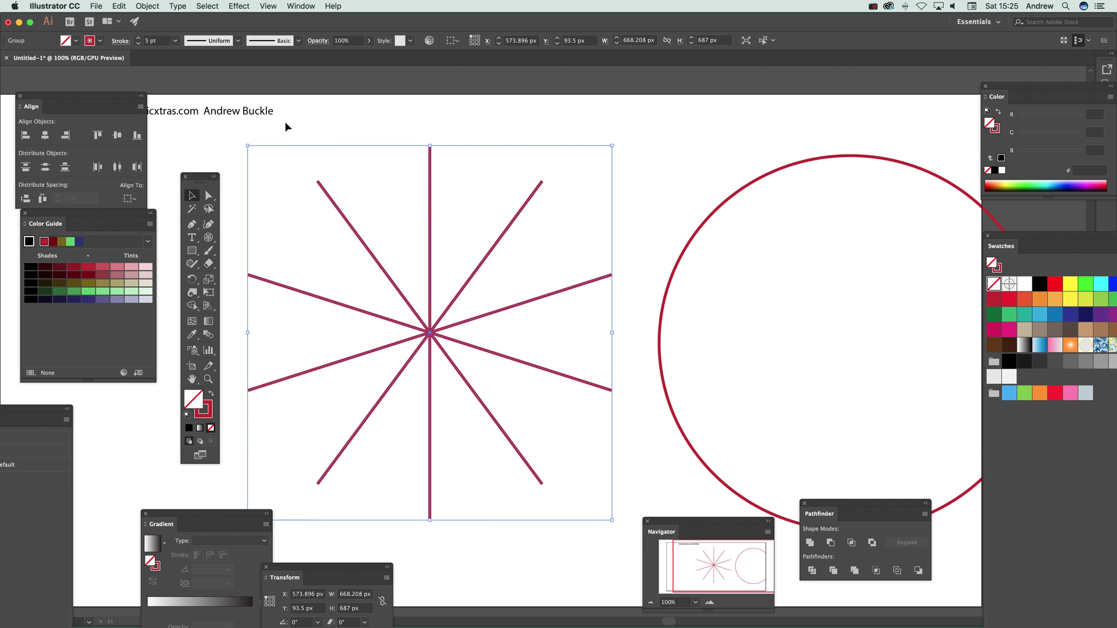
Step: Try tapered, elliptical and centre-thick width profiles on the spokes
{"action": "left_click", "coordinate": [238, 42]}
{"action": "left_click", "coordinate": [204, 93]}
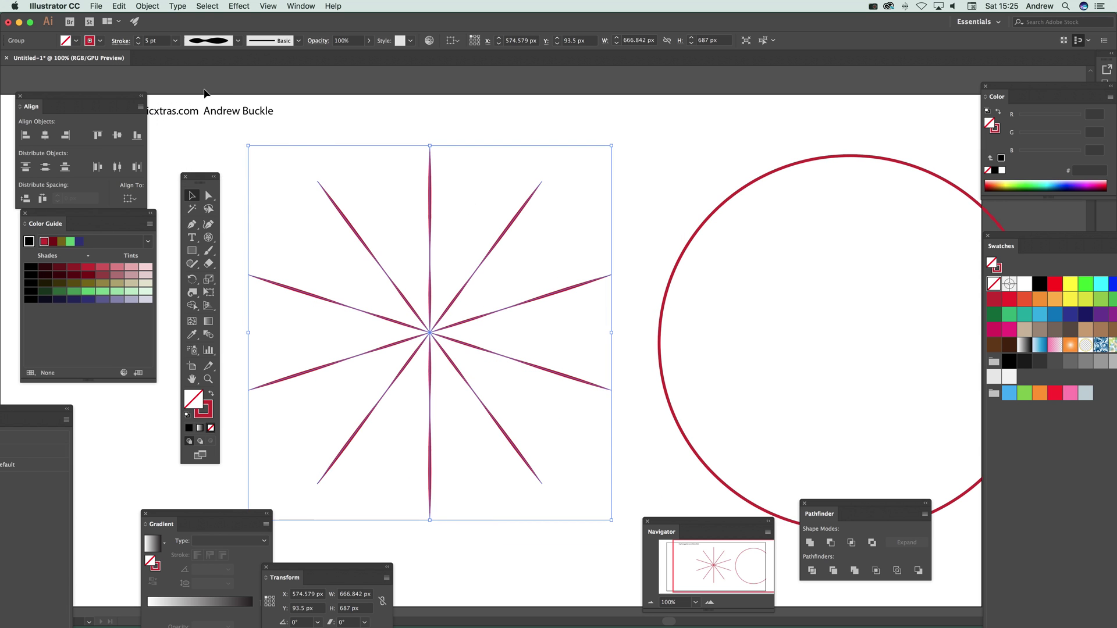
{"action": "left_click", "coordinate": [236, 41]}
{"action": "left_click", "coordinate": [215, 77]}
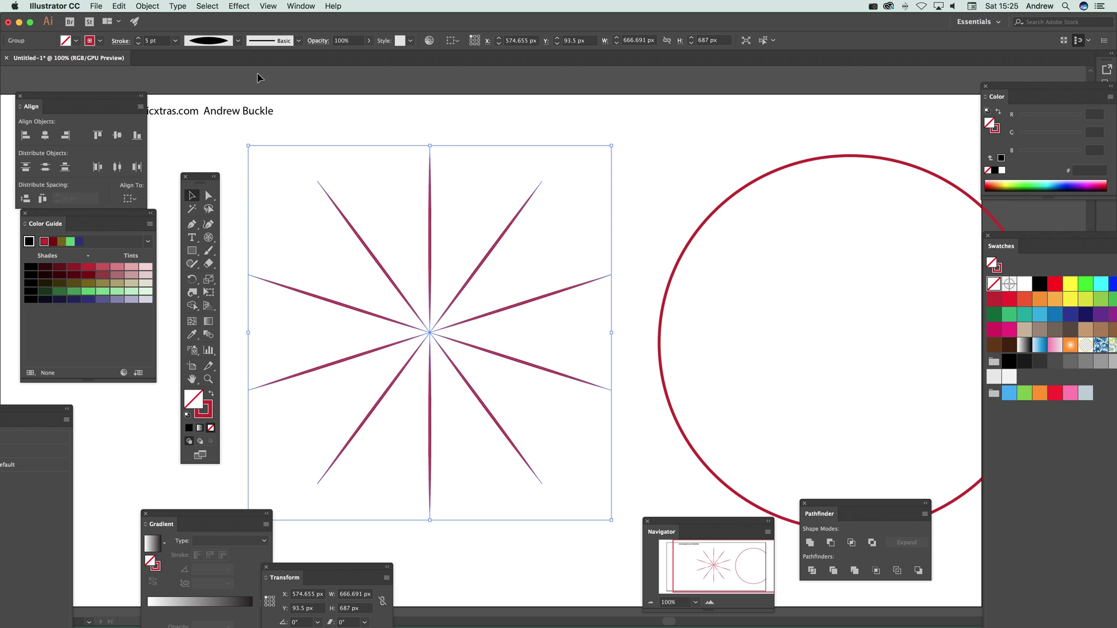
{"action": "left_click", "coordinate": [238, 42]}
{"action": "left_click", "coordinate": [208, 125]}
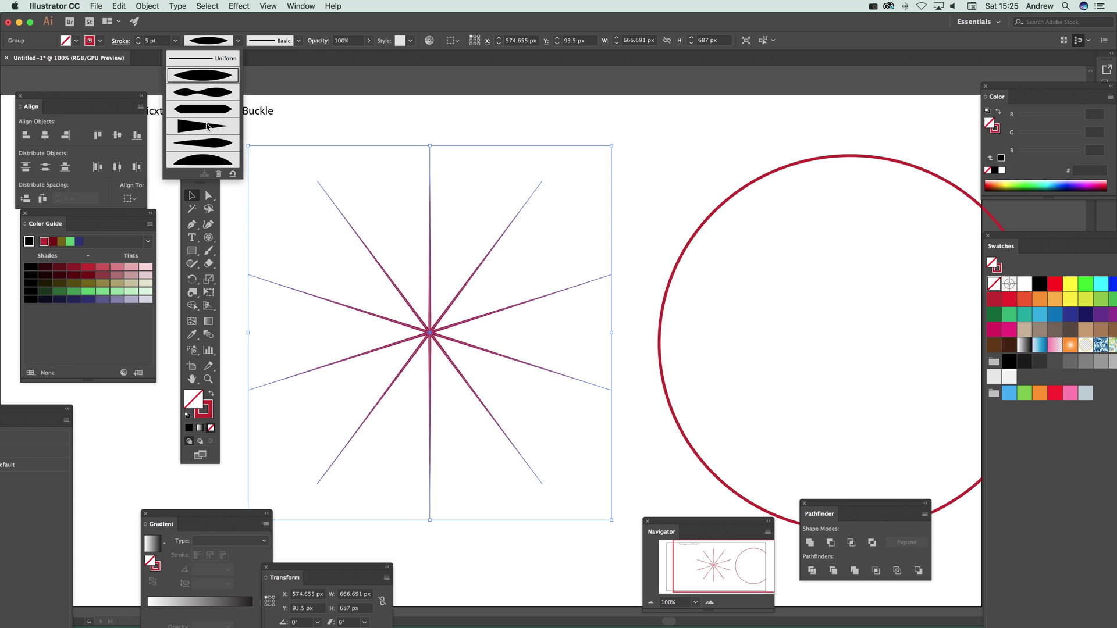
Step: Apply a pattern brush to the spokes, then delete them and select the red circle
{"action": "left_click", "coordinate": [297, 42]}
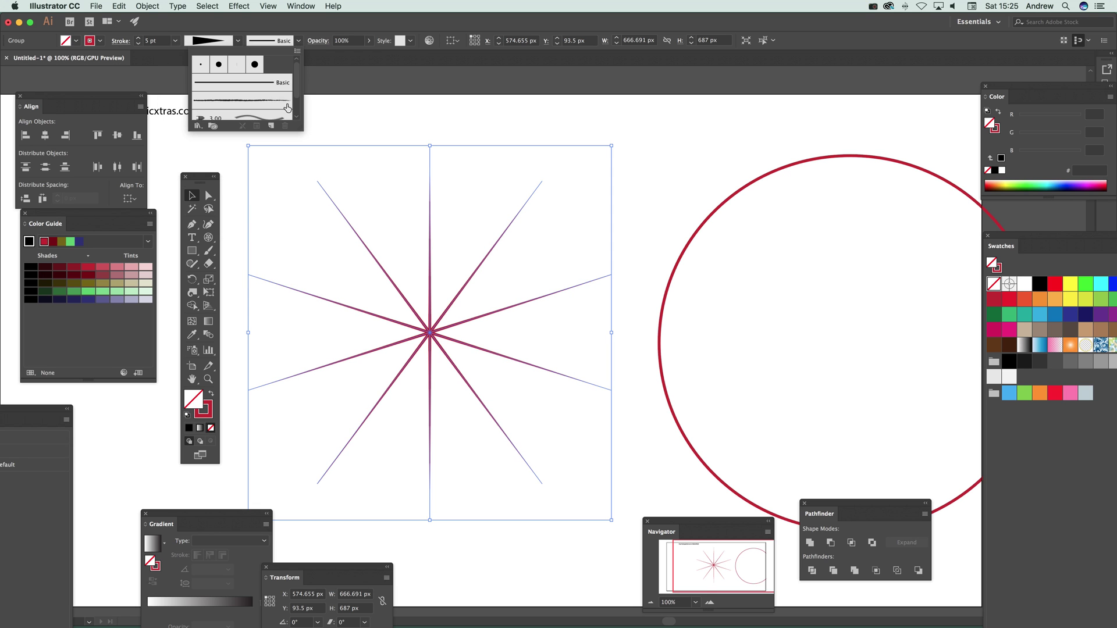
{"action": "scroll", "coordinate": [288, 109], "scroll_direction": "down", "scroll_amount": 2}
{"action": "left_click", "coordinate": [241, 110]}
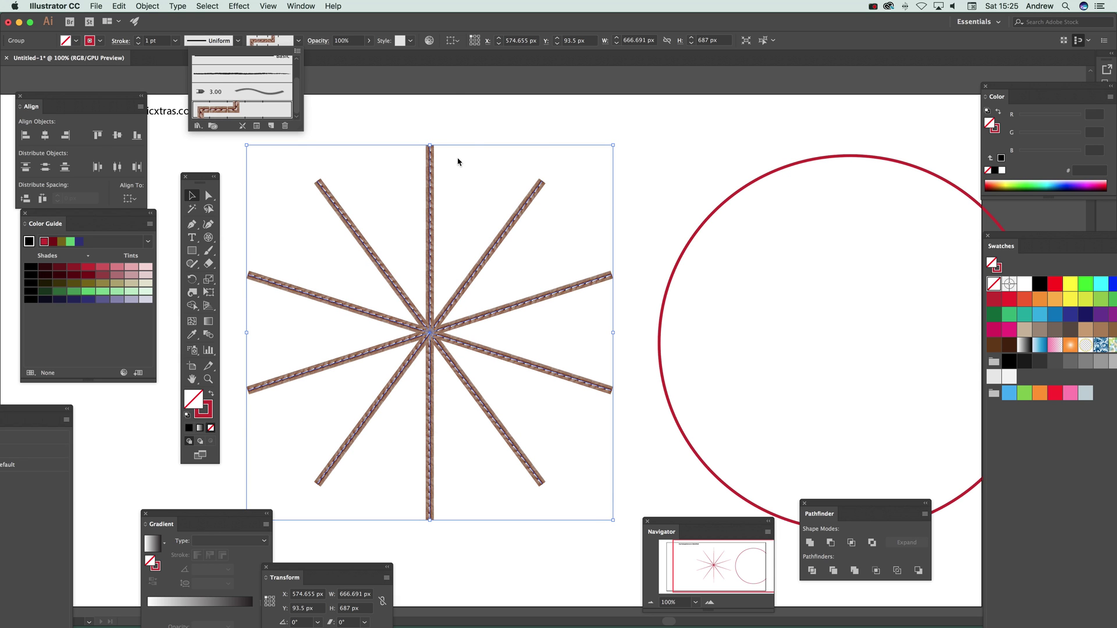
{"action": "left_click", "coordinate": [429, 155]}
{"action": "key", "text": "Delete"}
{"action": "left_click", "coordinate": [689, 244]}
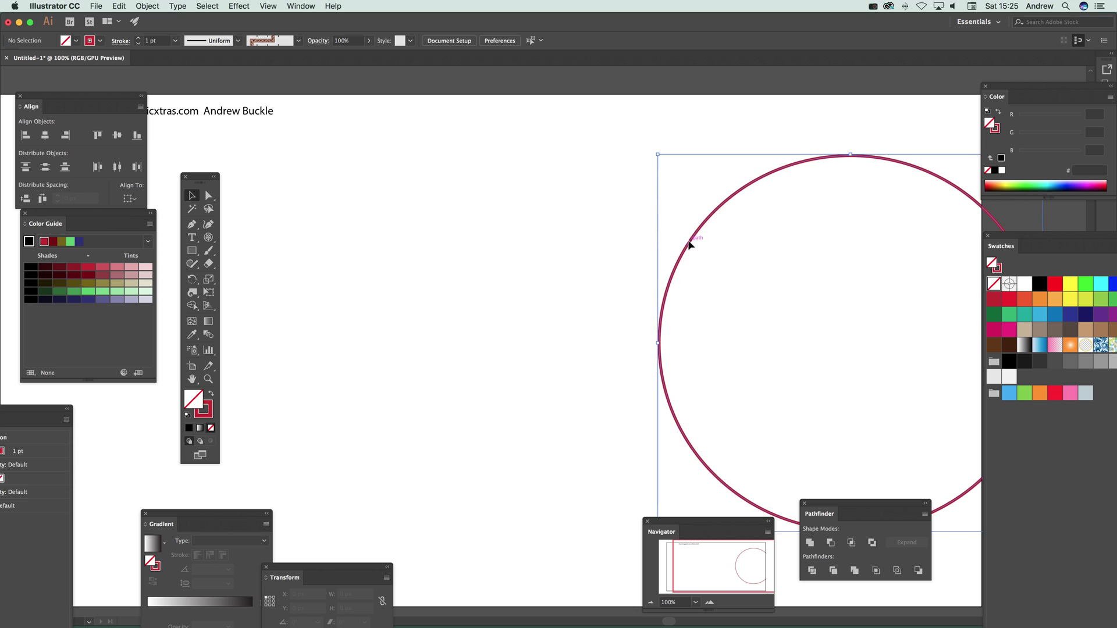
Step: Delete the red circle and draw an 801 × 742 px polar grid with 10 rings and 10 spokes
{"action": "key", "text": "Delete"}
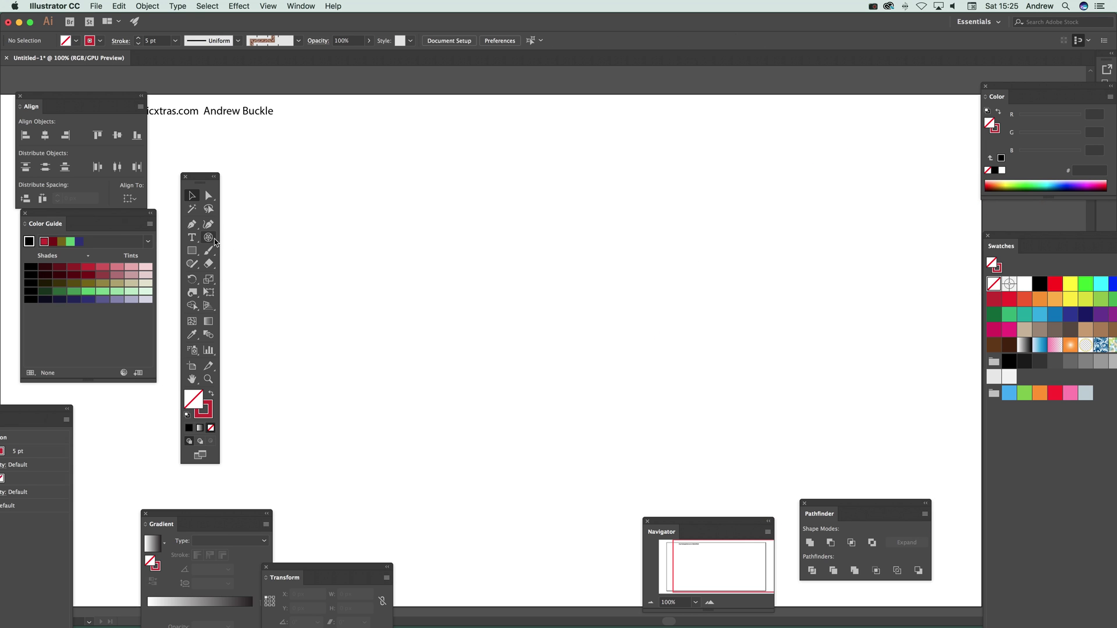
{"action": "left_click", "coordinate": [209, 238]}
{"action": "key", "text": "Return"}
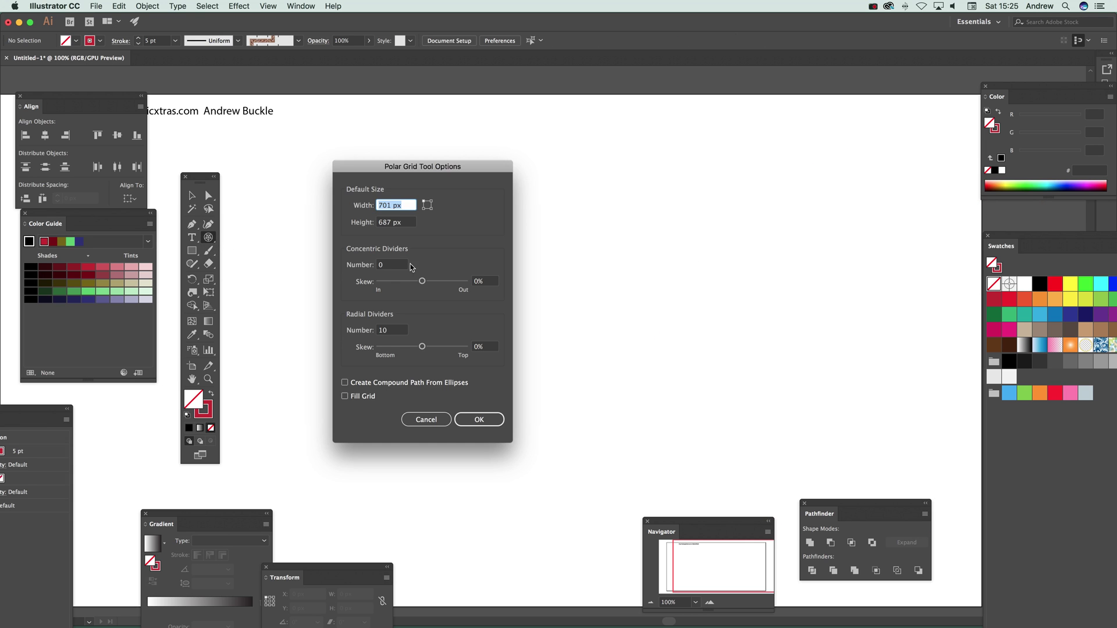
{"action": "left_click", "coordinate": [385, 266]}
{"action": "key", "text": "Tab"}
{"action": "left_click", "coordinate": [474, 421]}
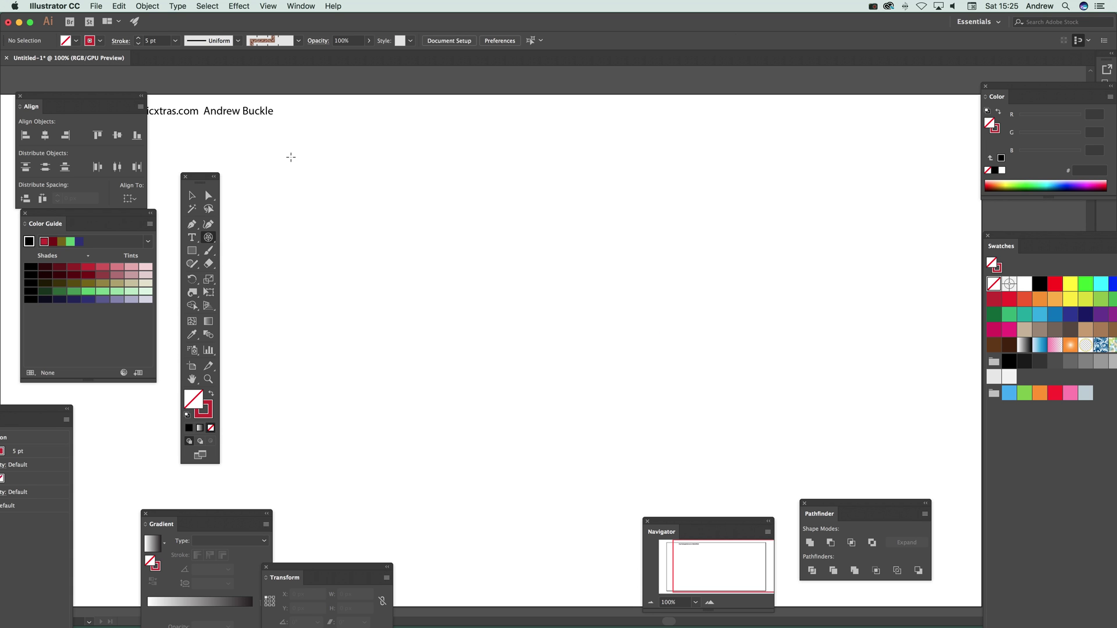
{"action": "left_click_drag", "start_coordinate": [304, 151], "coordinate": [739, 555]}
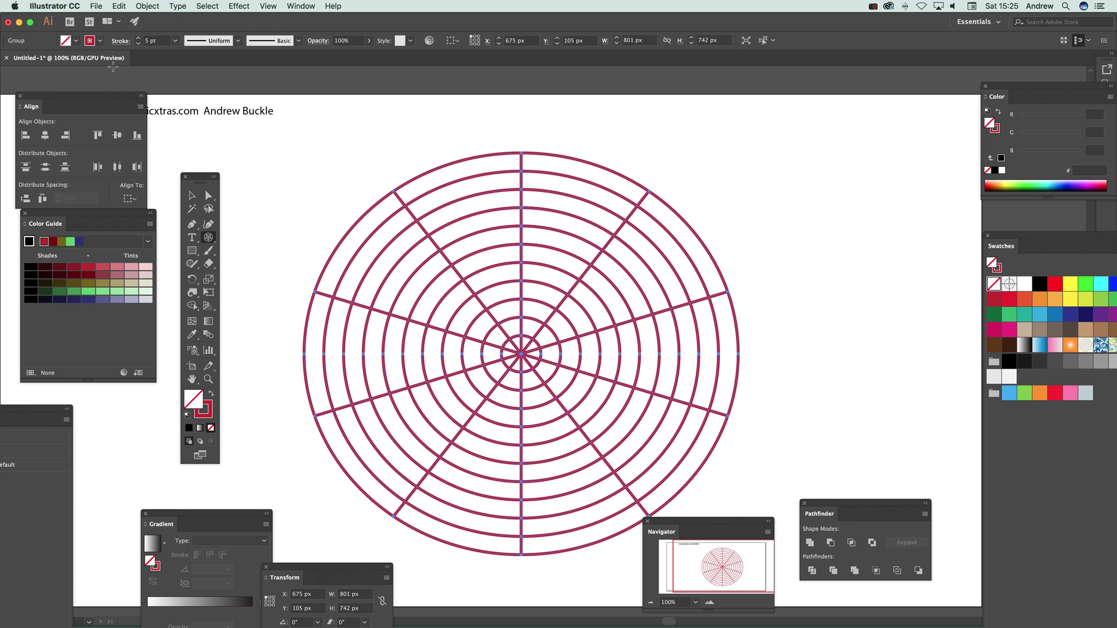
{"action": "left_click", "coordinate": [101, 41]}
Step: Make the grid lines black and paint six ring segments light blue with the Live Paint Bucket
{"action": "left_click", "coordinate": [31, 59]}
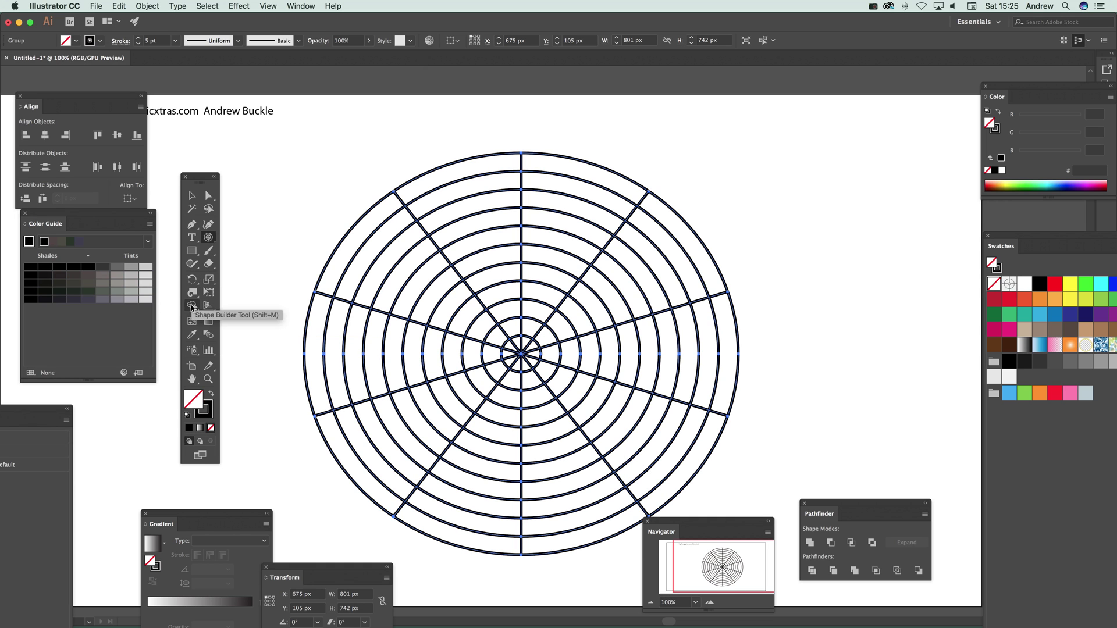
{"action": "left_click_drag", "start_coordinate": [192, 306], "coordinate": [237, 318]}
{"action": "left_click", "coordinate": [1041, 316]}
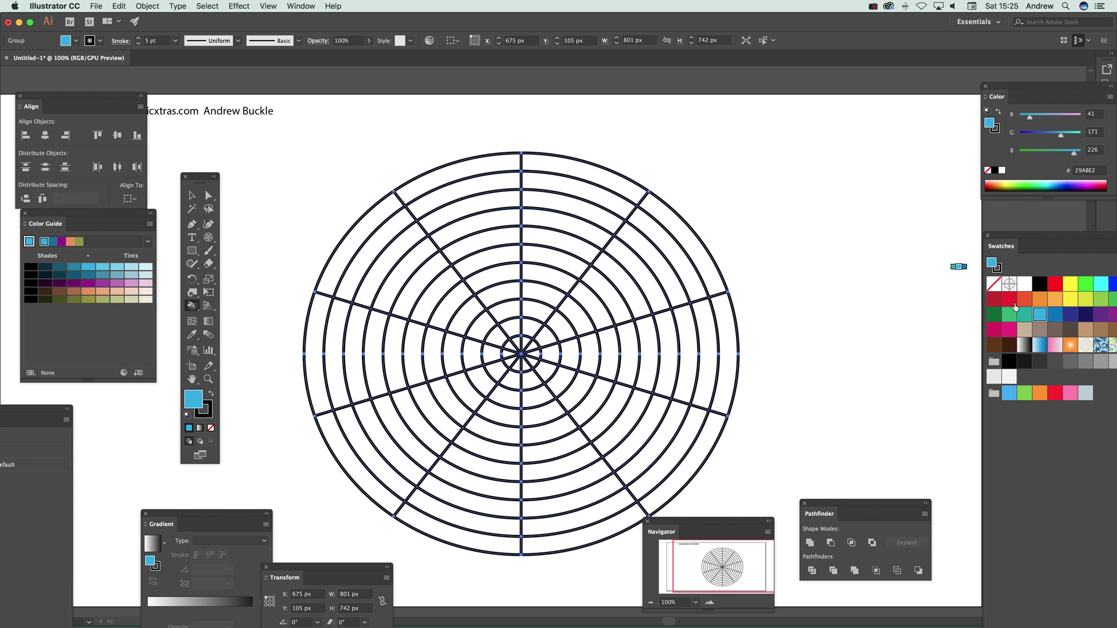
{"action": "left_click", "coordinate": [488, 247]}
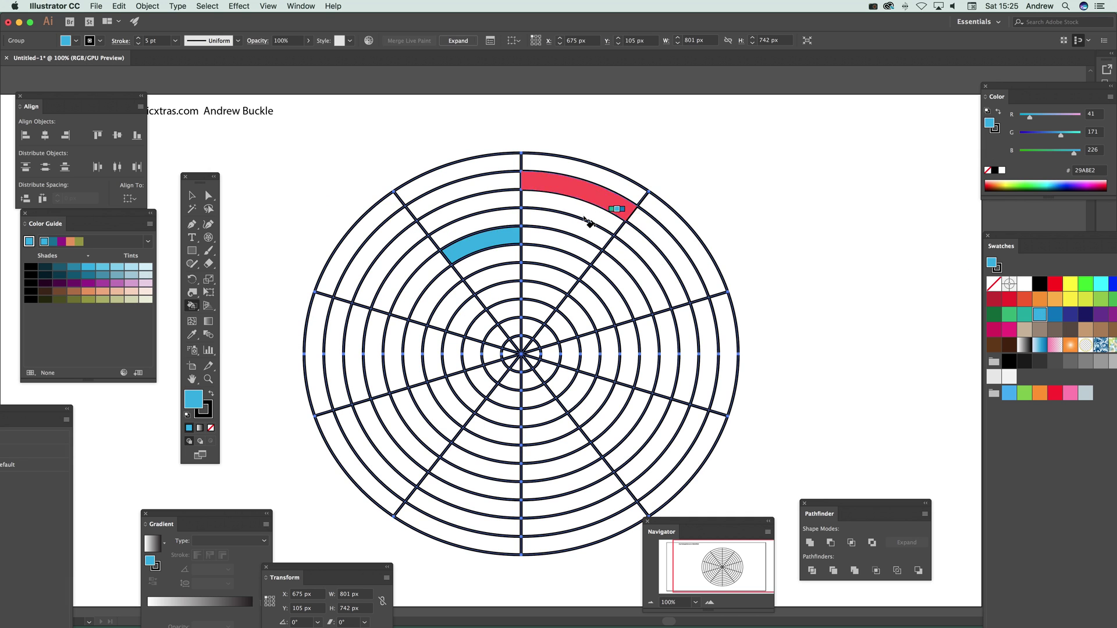
{"action": "left_click", "coordinate": [573, 224]}
{"action": "left_click", "coordinate": [637, 273]}
{"action": "left_click", "coordinate": [538, 396]}
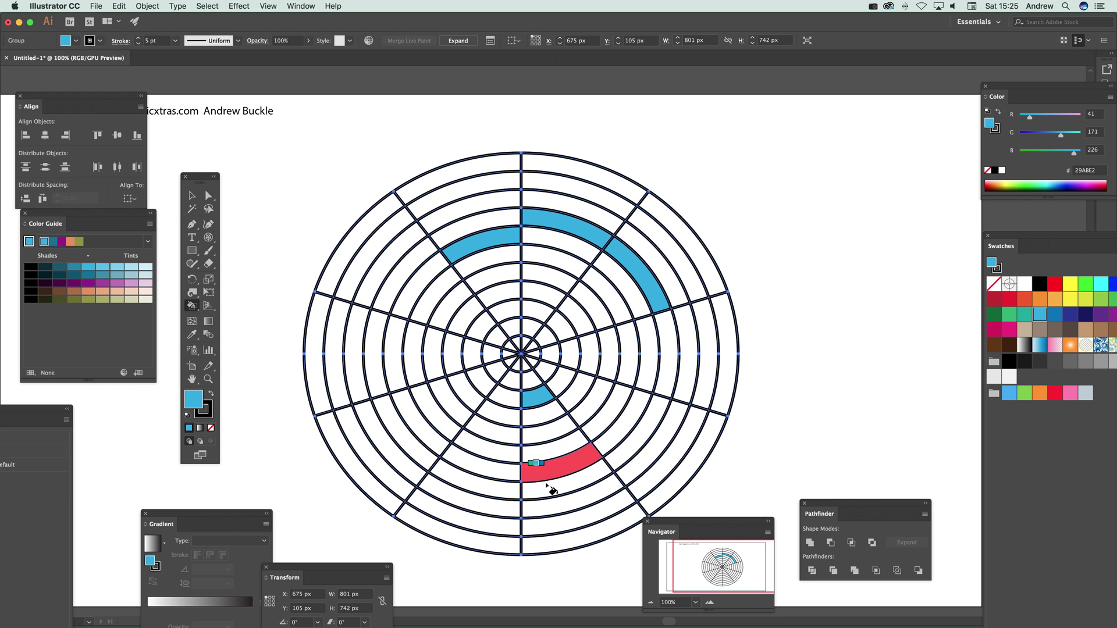
{"action": "left_click", "coordinate": [490, 472]}
{"action": "left_click", "coordinate": [453, 357]}
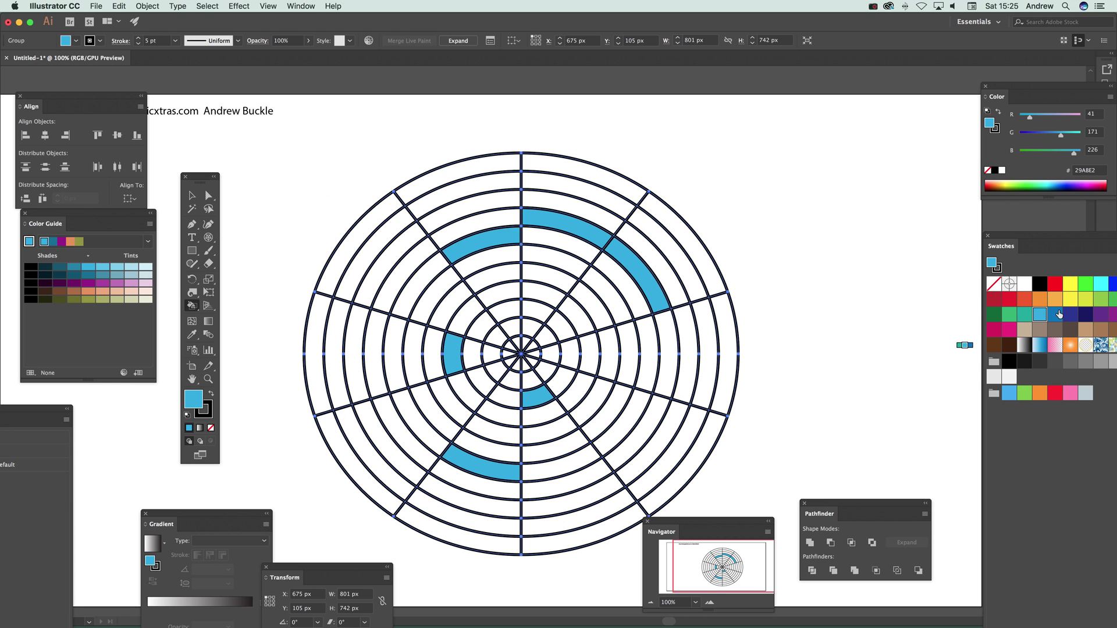
Step: Paint seven more ring segments red, then reselect the whole painted grid
{"action": "left_click", "coordinate": [1056, 286]}
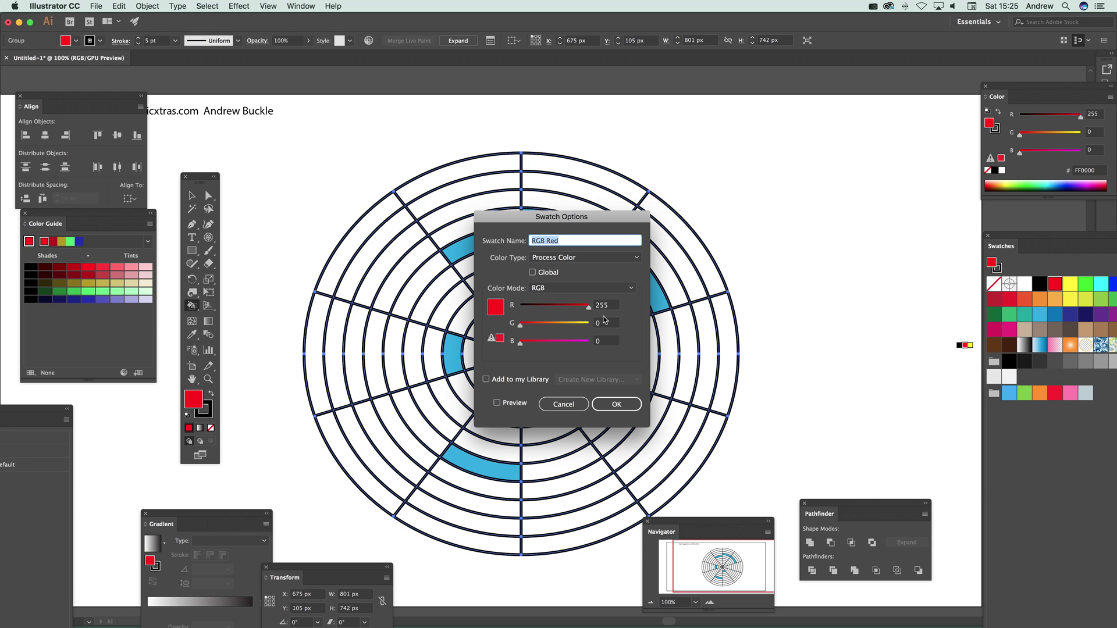
{"action": "left_click", "coordinate": [613, 404]}
{"action": "left_click", "coordinate": [645, 373]}
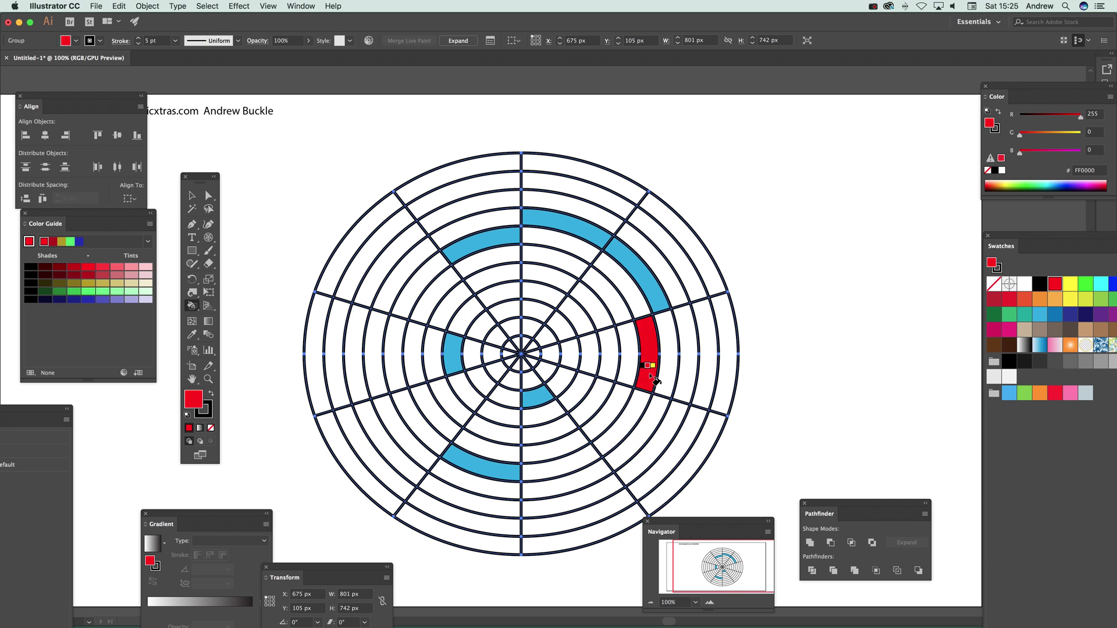
{"action": "left_click", "coordinate": [627, 448]}
{"action": "left_click", "coordinate": [456, 414]}
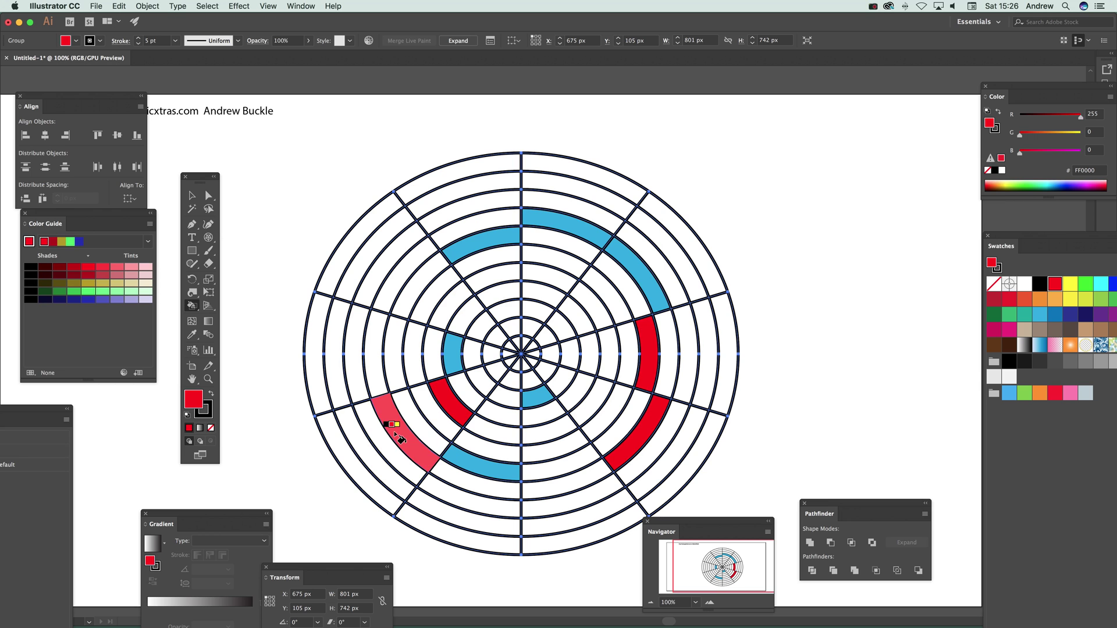
{"action": "left_click", "coordinate": [400, 427]}
{"action": "left_click", "coordinate": [356, 363]}
{"action": "left_click", "coordinate": [379, 240]}
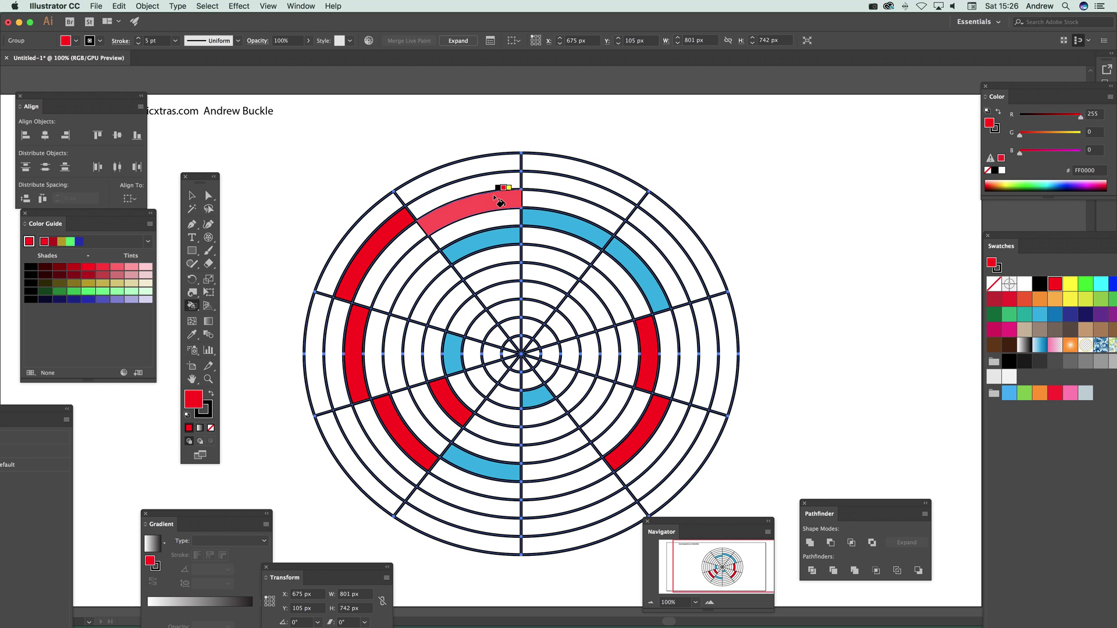
{"action": "left_click", "coordinate": [487, 201]}
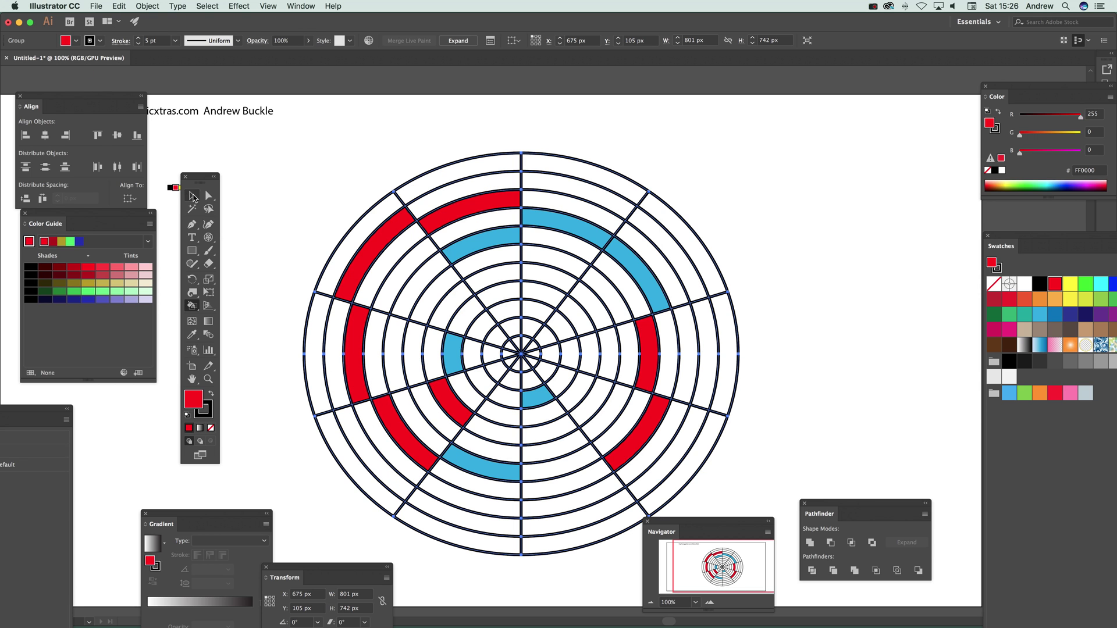
{"action": "left_click", "coordinate": [193, 196]}
{"action": "left_click", "coordinate": [378, 157]}
{"action": "left_click", "coordinate": [576, 341]}
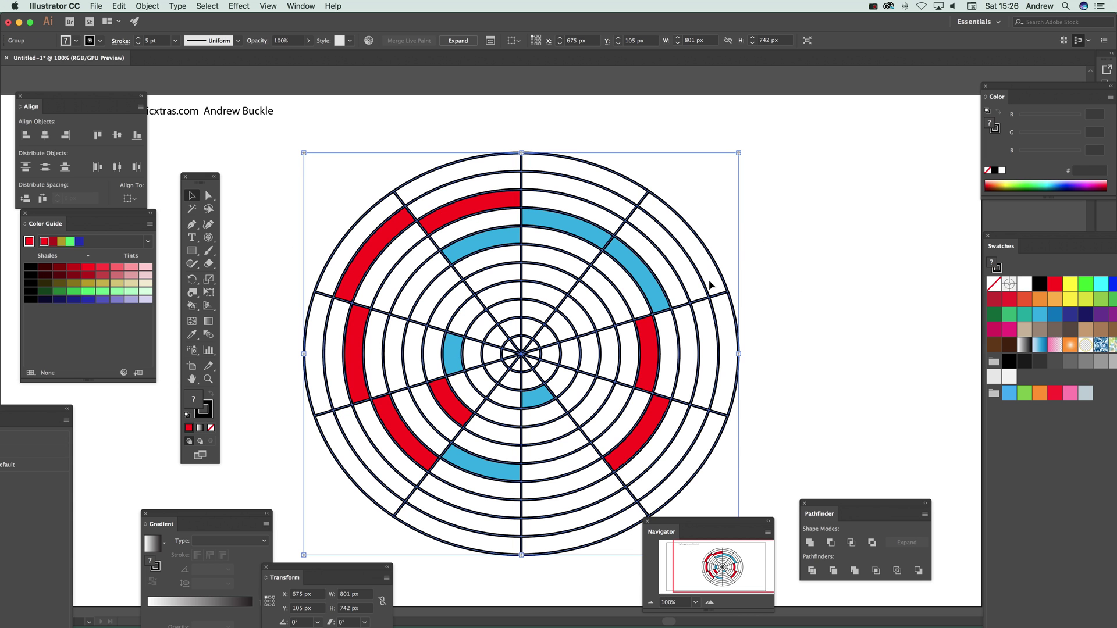
Step: Undock the Swatches panel from the right dock so it floats on its own
{"action": "left_click_drag", "start_coordinate": [537, 349], "coordinate": [1034, 466]}
{"action": "left_click_drag", "start_coordinate": [1002, 249], "coordinate": [850, 192]}
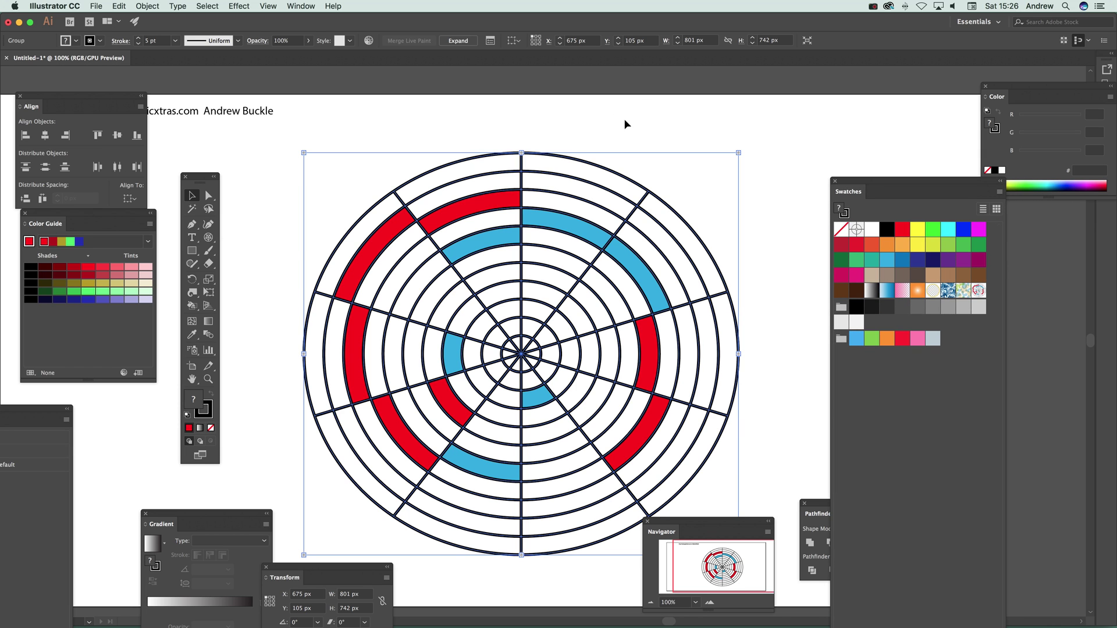
{"action": "left_click", "coordinate": [300, 11]}
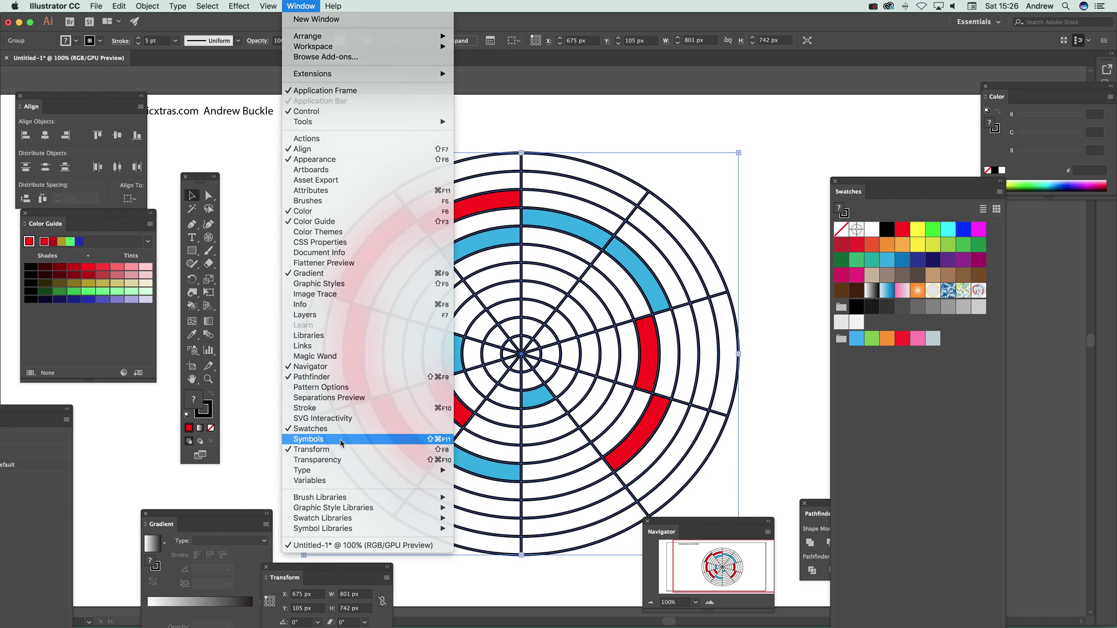
Step: Save the painted grid as a new symbol in the Symbols panel, expanding its Live Paint
{"action": "left_click", "coordinate": [341, 441]}
{"action": "left_click_drag", "start_coordinate": [524, 359], "coordinate": [860, 451]}
{"action": "left_click", "coordinate": [631, 428]}
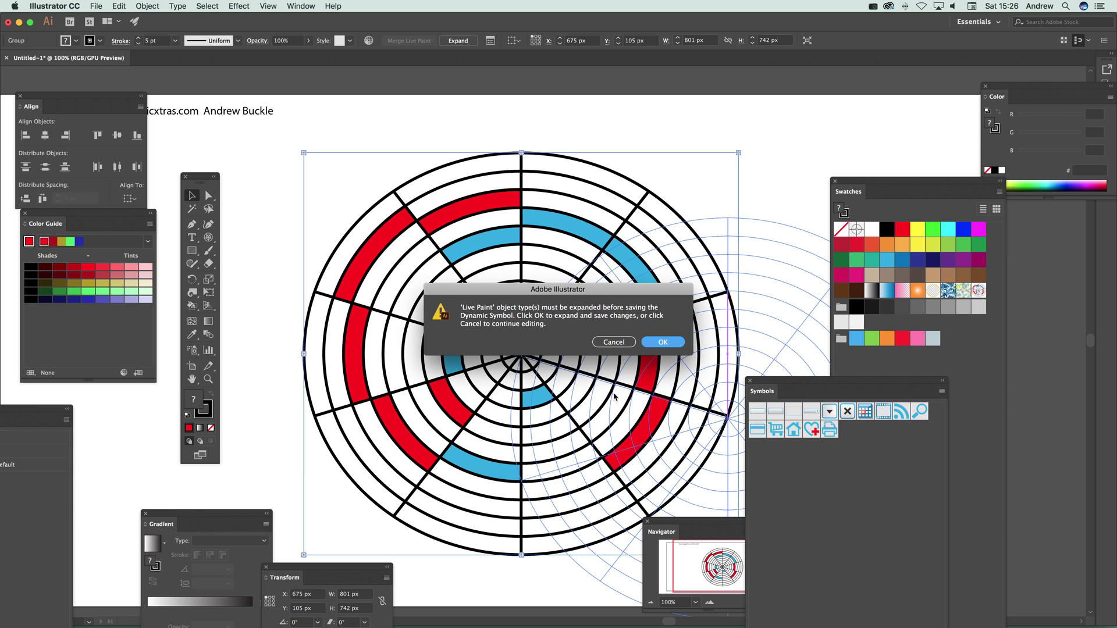
{"action": "left_click", "coordinate": [664, 342]}
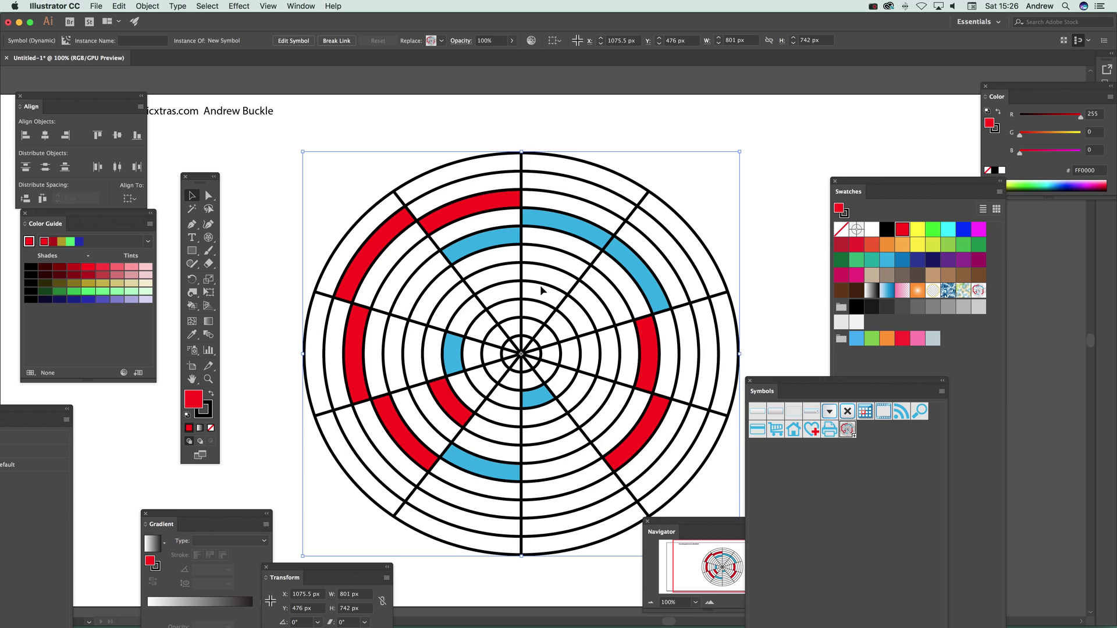
Step: Delete the symbol instance, spray grid symbols with the Symbol Sprayer, then undo the spray
{"action": "key", "text": "Delete"}
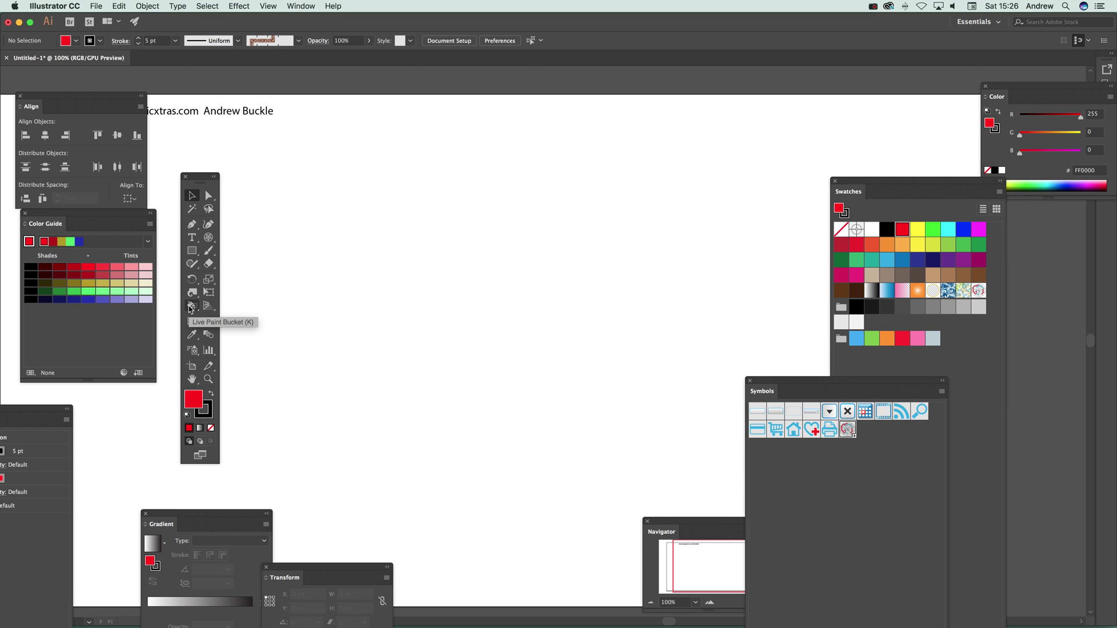
{"action": "left_click_drag", "start_coordinate": [193, 350], "coordinate": [265, 353]}
{"action": "mouse_move", "coordinate": [510, 310]}
{"action": "left_mouse_down"}
{"action": "mouse_move", "coordinate": [529, 347]}
{"action": "mouse_move", "coordinate": [616, 299]}
{"action": "mouse_move", "coordinate": [652, 326]}
{"action": "left_mouse_up"}
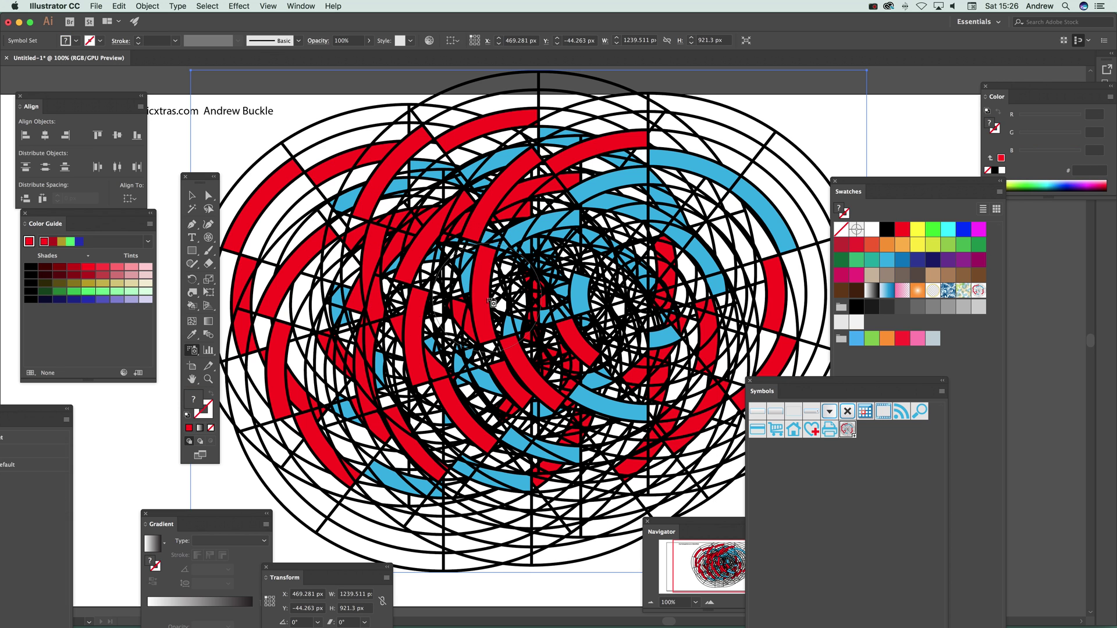
{"action": "key", "text": "super+z"}
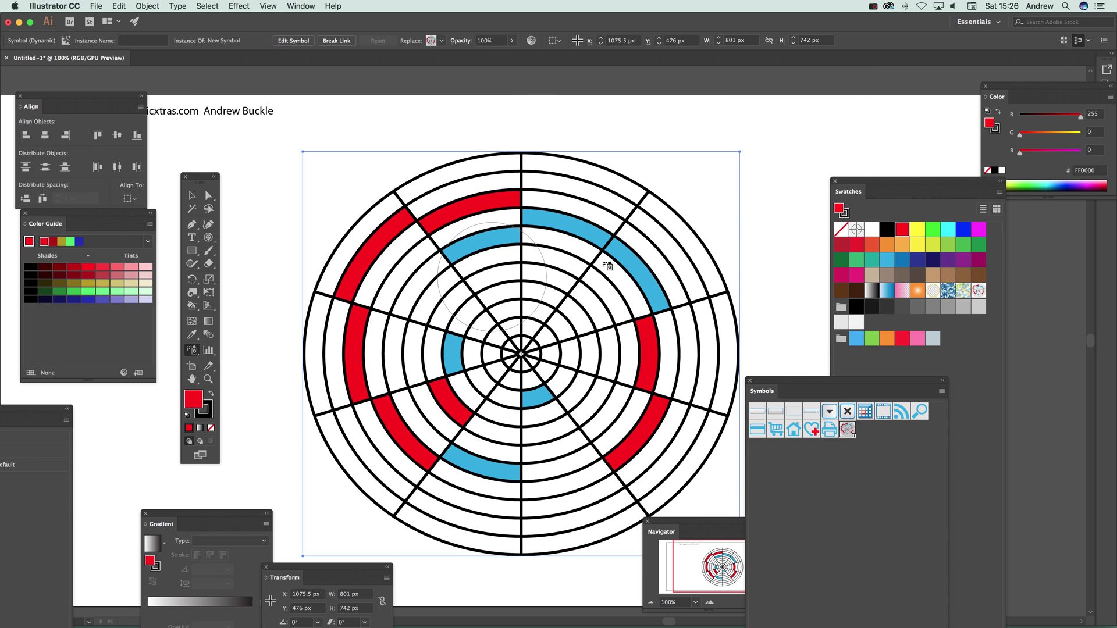
Step: Undo to clear the canvas and draw a fresh circular polar grid
{"action": "key", "text": "super+z"}
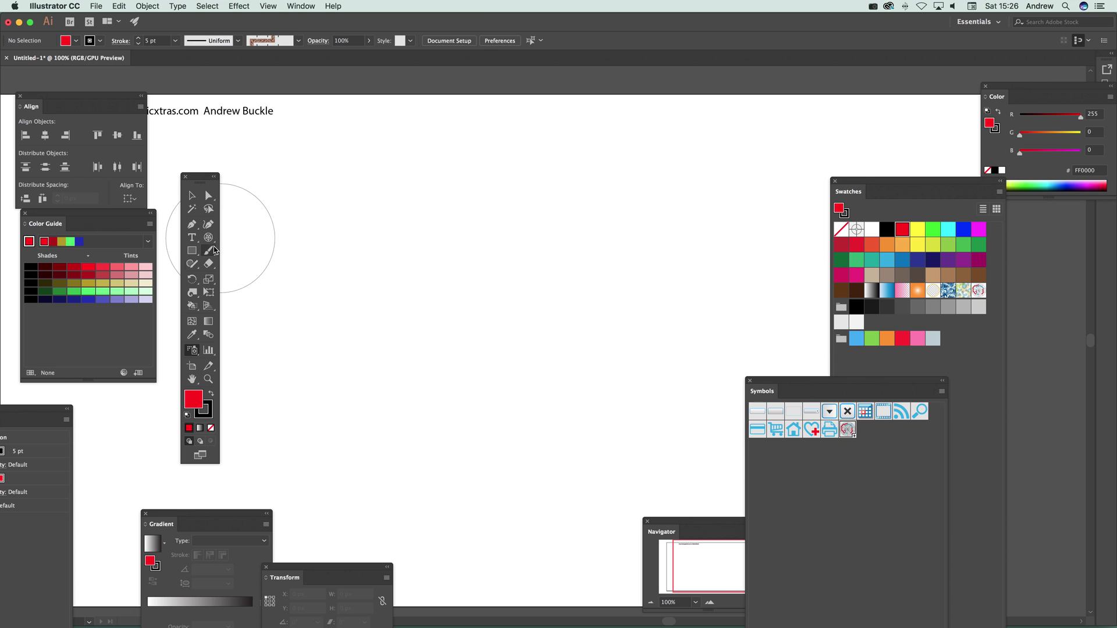
{"action": "left_click", "coordinate": [208, 238]}
{"action": "left_click_drag", "start_coordinate": [270, 157], "coordinate": [679, 451]}
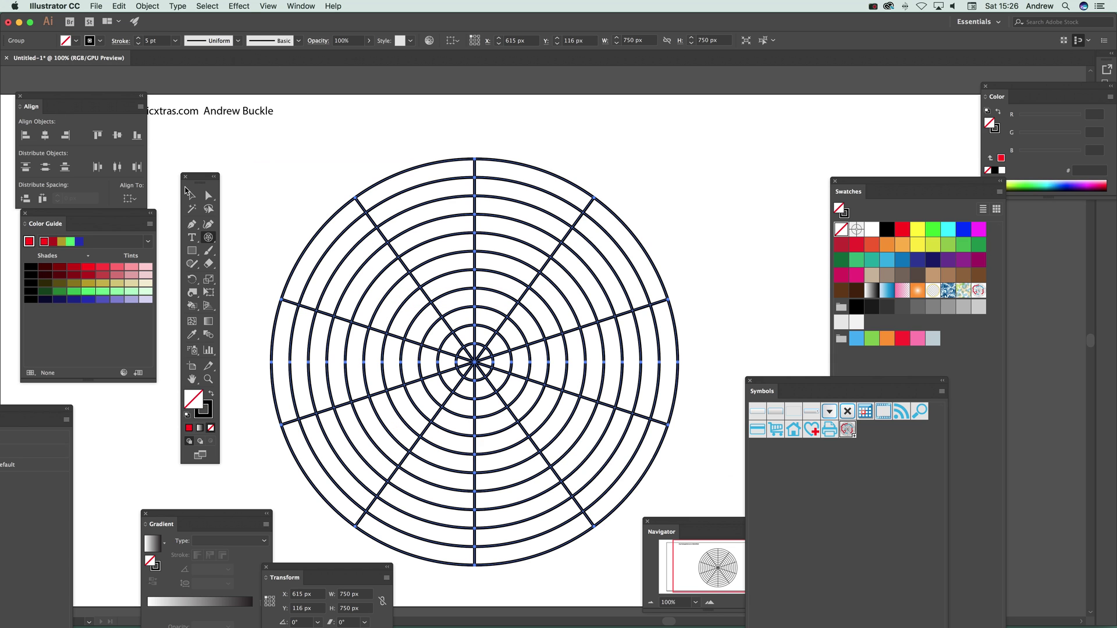
Step: Preview Arc and Flag envelope warps on the grid, then cancel to keep it plain
{"action": "left_click", "coordinate": [139, 7]}
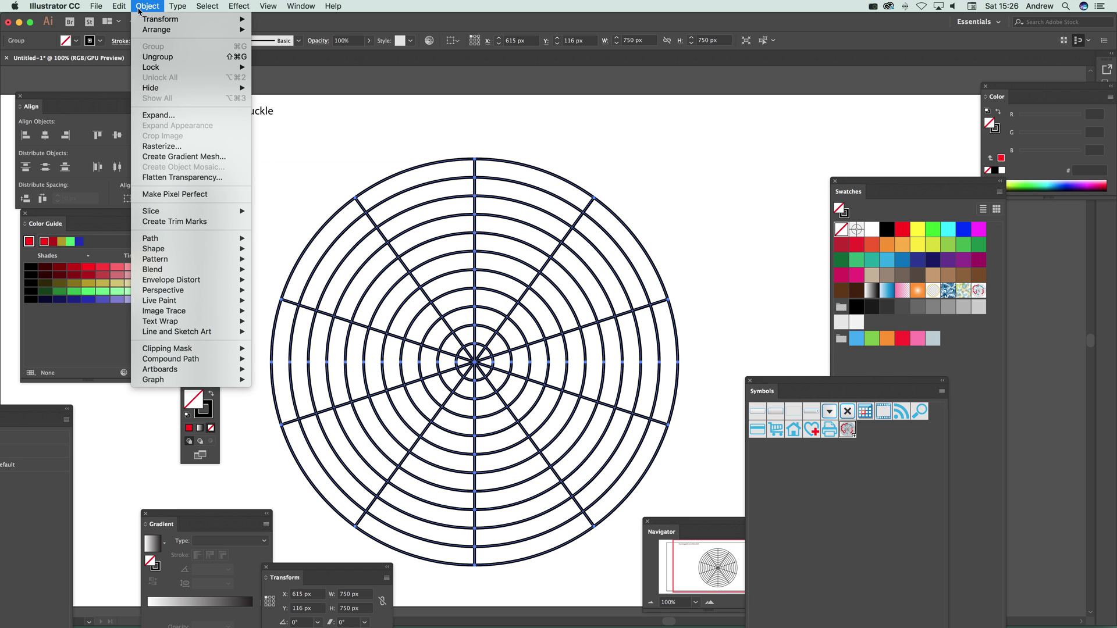
{"action": "mouse_move", "coordinate": [163, 273]}
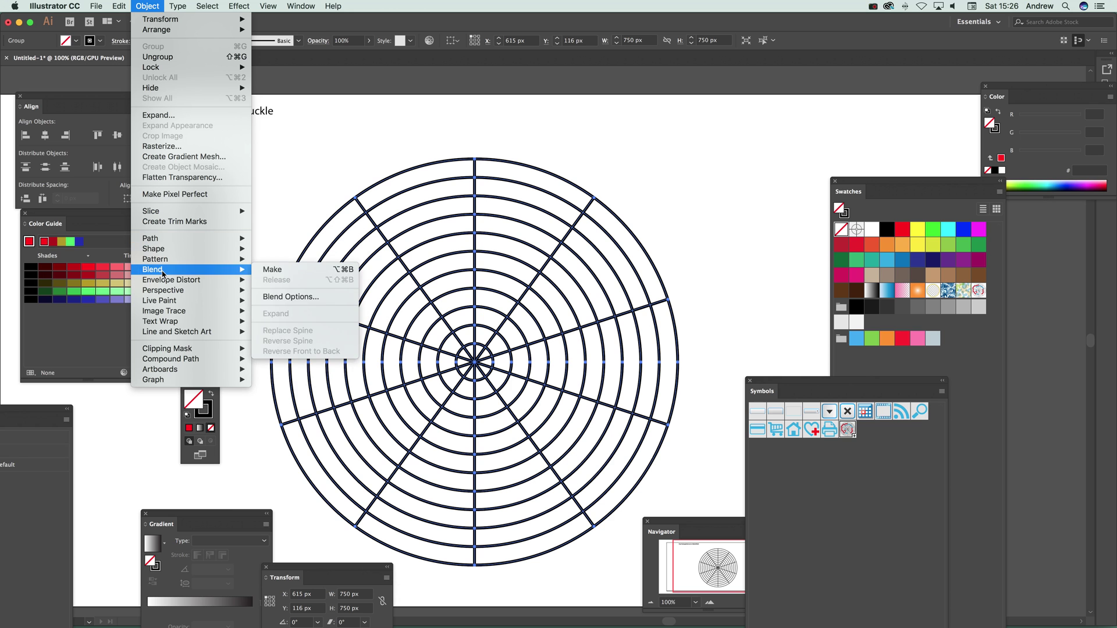
{"action": "left_click", "coordinate": [302, 280]}
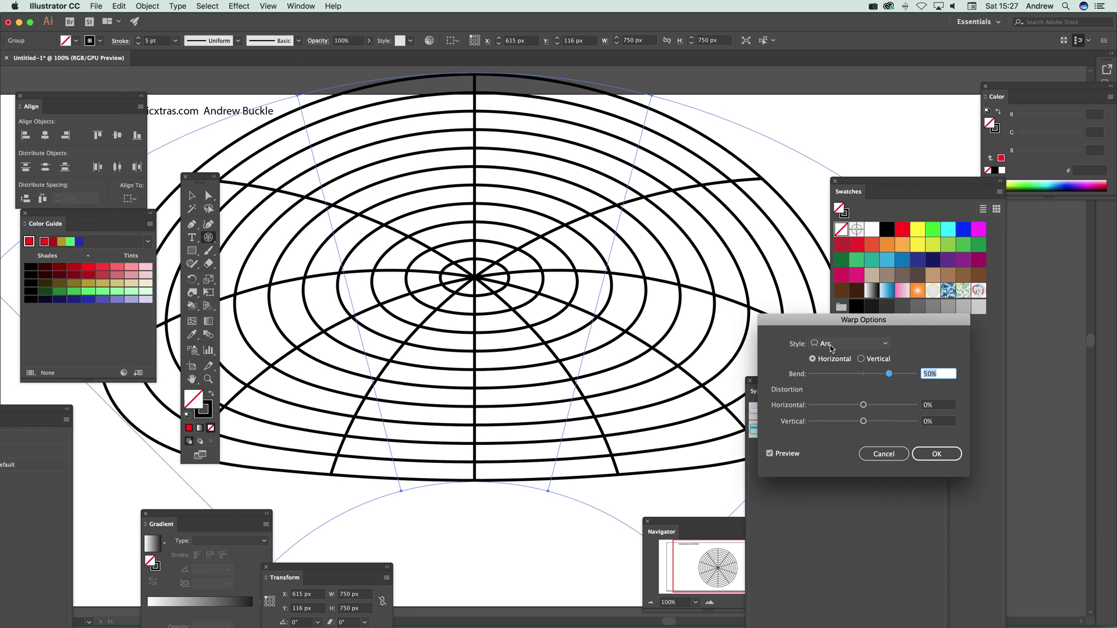
{"action": "left_click", "coordinate": [849, 343]}
{"action": "left_click", "coordinate": [850, 445]}
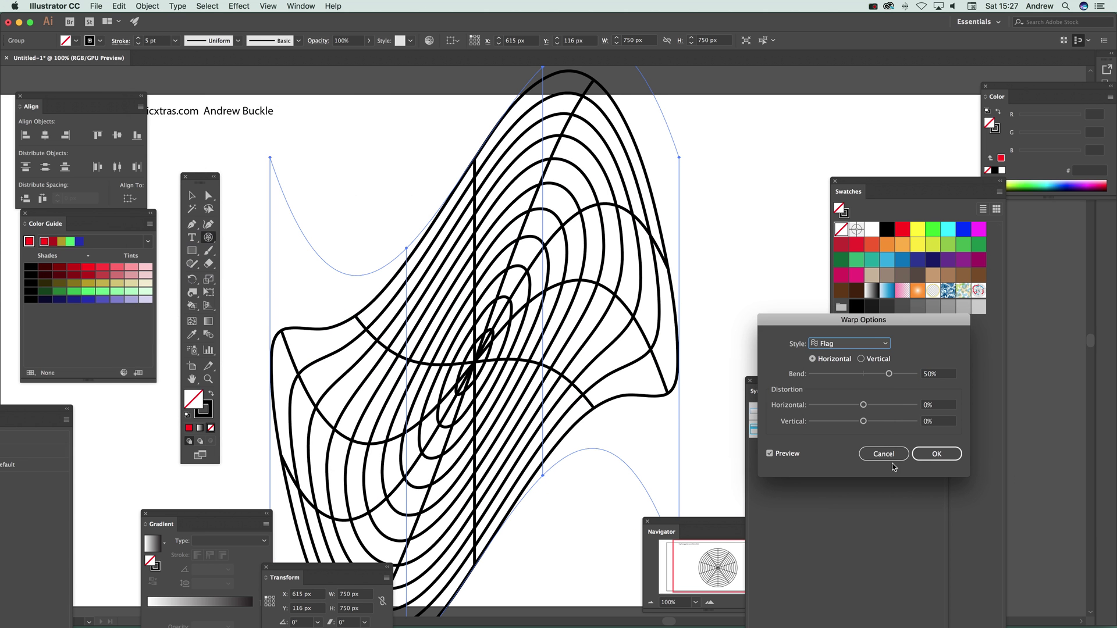
{"action": "left_click", "coordinate": [879, 457]}
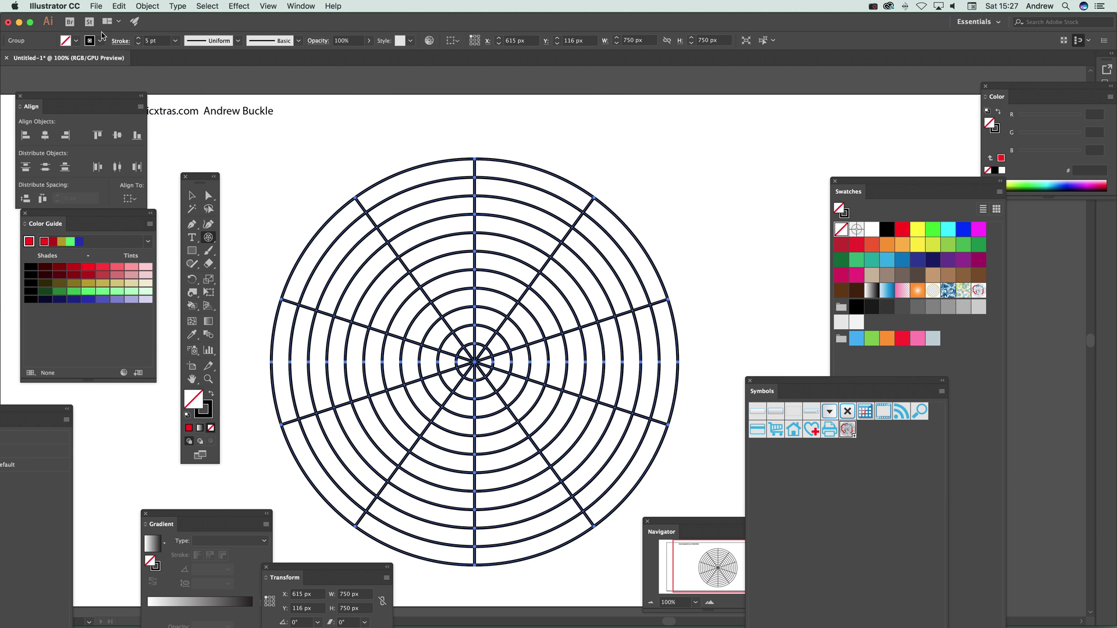
Step: Draw a 676 × 475 px rectangle over the grid's middle and make a clipping mask with both
{"action": "left_click", "coordinate": [192, 251]}
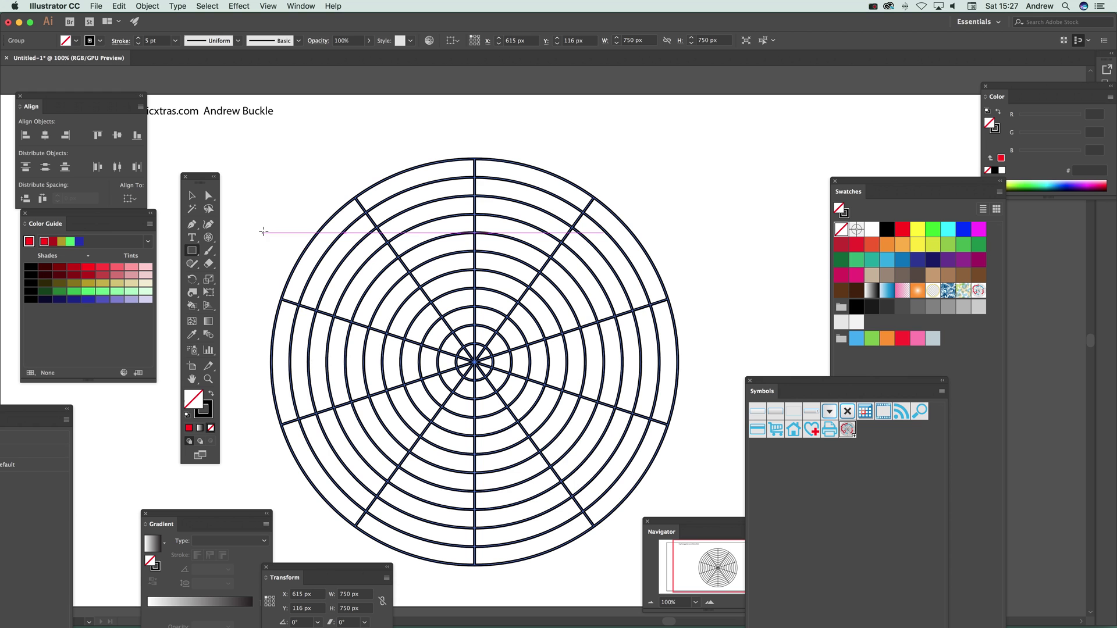
{"action": "left_click_drag", "start_coordinate": [262, 233], "coordinate": [633, 492]}
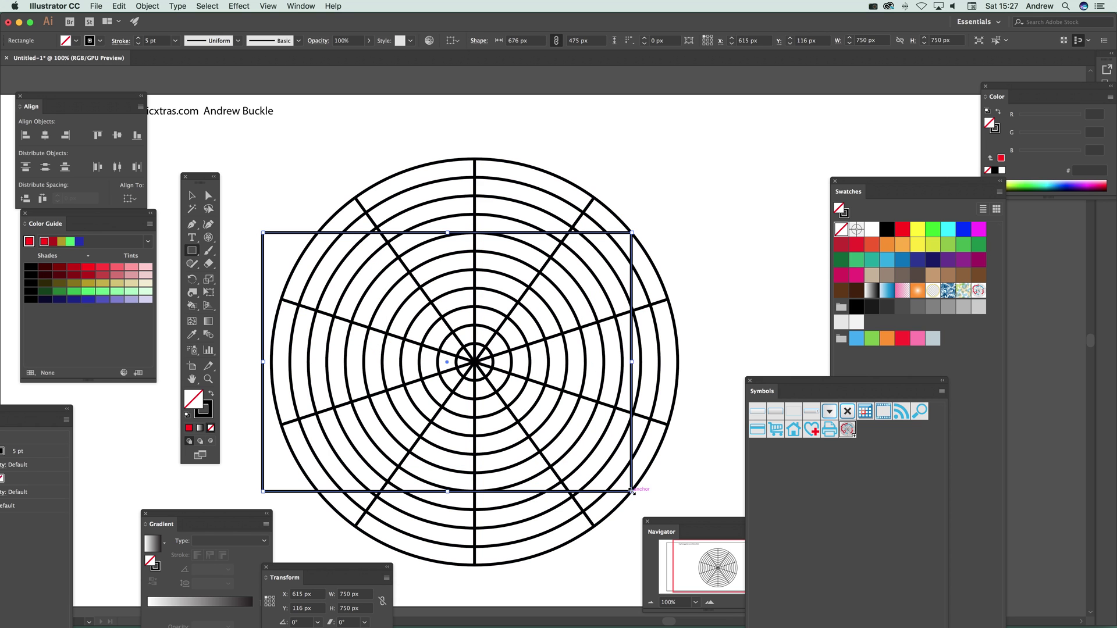
{"action": "left_click", "coordinate": [186, 198]}
{"action": "left_click_drag", "start_coordinate": [292, 149], "coordinate": [571, 406]}
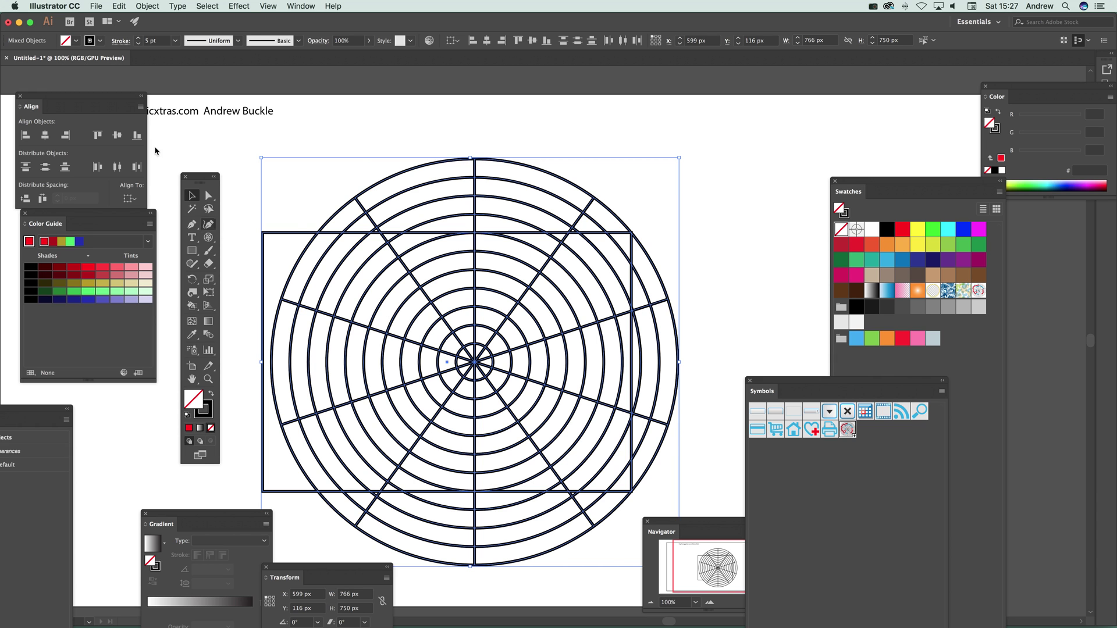
{"action": "left_click", "coordinate": [146, 5]}
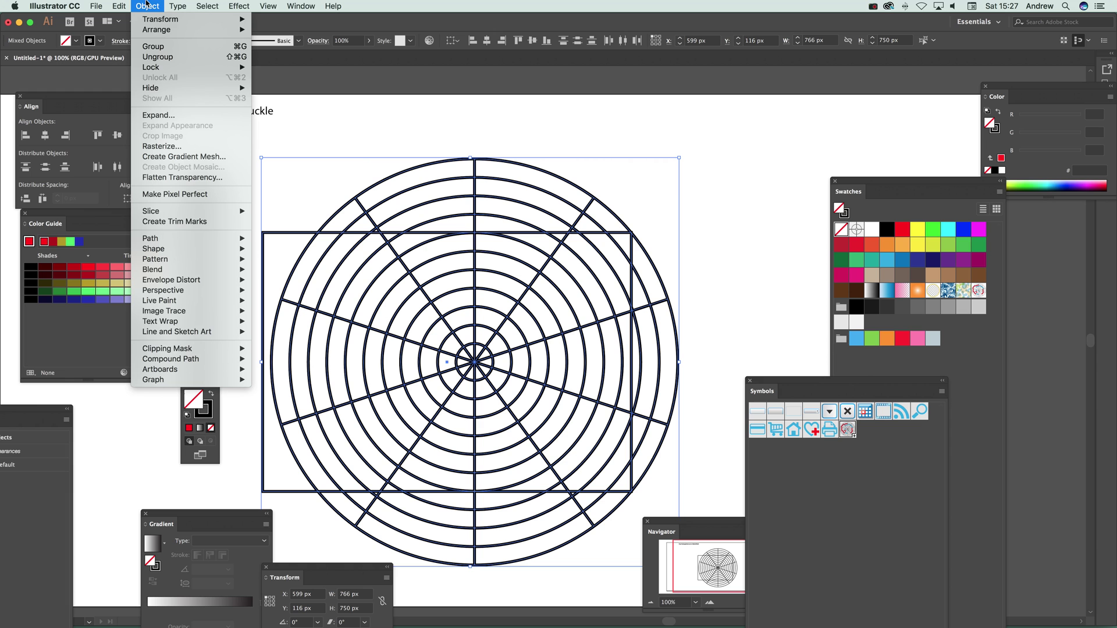
{"action": "mouse_move", "coordinate": [220, 349]}
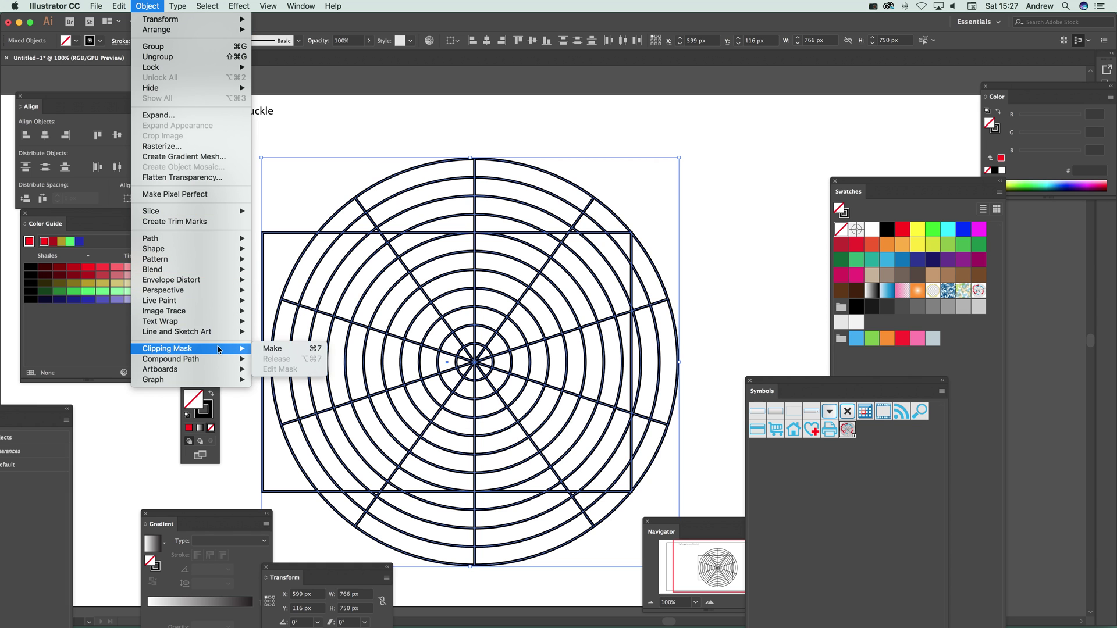
{"action": "left_click", "coordinate": [289, 351]}
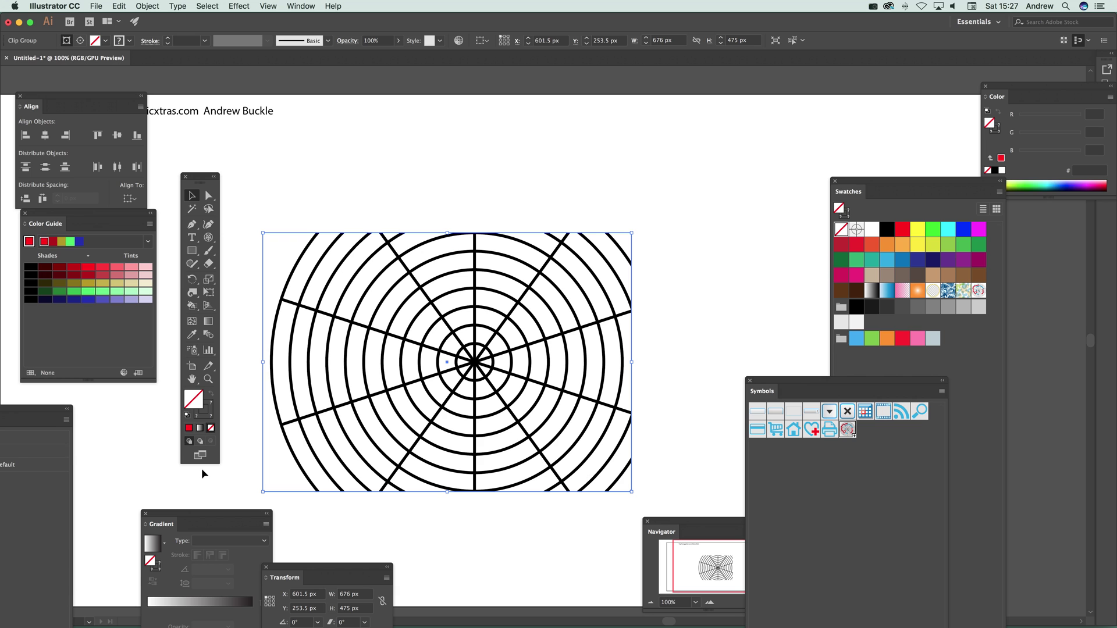
Step: Warp the web's left side into waves with the Warp tool, then undo it
{"action": "mouse_move", "coordinate": [191, 292]}
{"action": "left_mouse_down"}
{"action": "mouse_move", "coordinate": [265, 296]}
{"action": "mouse_move", "coordinate": [250, 309]}
{"action": "left_mouse_up"}
{"action": "mouse_move", "coordinate": [350, 314]}
{"action": "left_mouse_down"}
{"action": "mouse_move", "coordinate": [372, 332]}
{"action": "mouse_move", "coordinate": [407, 326]}
{"action": "mouse_move", "coordinate": [344, 273]}
{"action": "mouse_move", "coordinate": [331, 428]}
{"action": "mouse_move", "coordinate": [500, 477]}
{"action": "mouse_move", "coordinate": [558, 419]}
{"action": "mouse_move", "coordinate": [514, 336]}
{"action": "mouse_move", "coordinate": [570, 262]}
{"action": "mouse_move", "coordinate": [646, 273]}
{"action": "mouse_move", "coordinate": [512, 244]}
{"action": "mouse_move", "coordinate": [456, 315]}
{"action": "mouse_move", "coordinate": [558, 367]}
{"action": "mouse_move", "coordinate": [303, 244]}
{"action": "mouse_move", "coordinate": [298, 464]}
{"action": "left_mouse_up"}
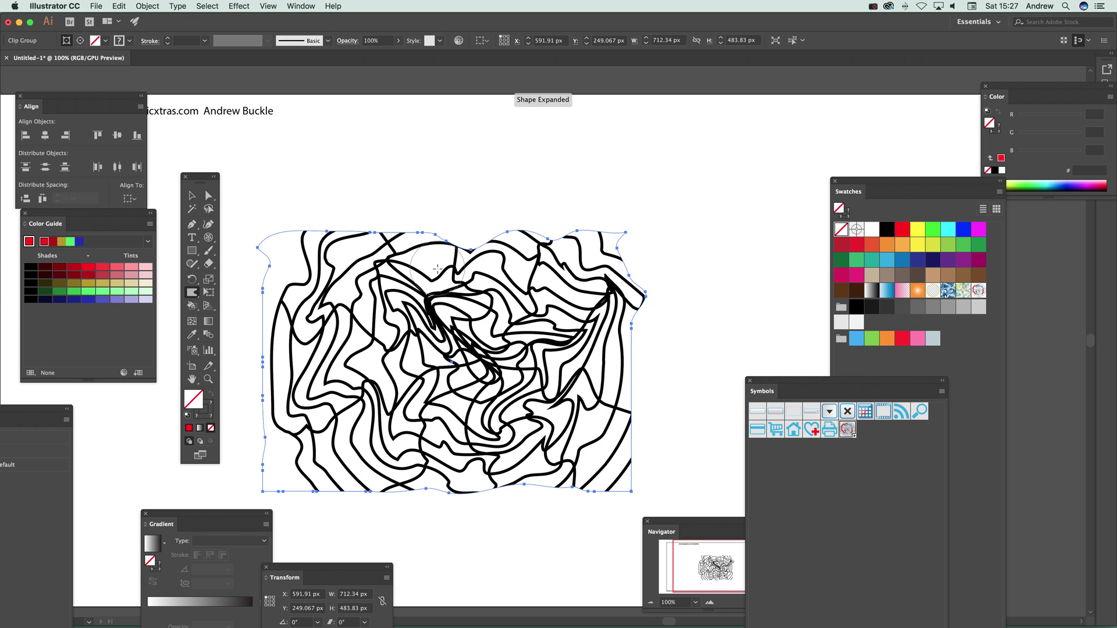
{"action": "key", "text": "super+z"}
Step: Warp the rings in several directions, then select and delete the distorted web
{"action": "mouse_move", "coordinate": [274, 277]}
{"action": "left_mouse_down"}
{"action": "mouse_move", "coordinate": [440, 387]}
{"action": "mouse_move", "coordinate": [288, 422]}
{"action": "left_mouse_up"}
{"action": "left_click_drag", "start_coordinate": [466, 407], "coordinate": [407, 509]}
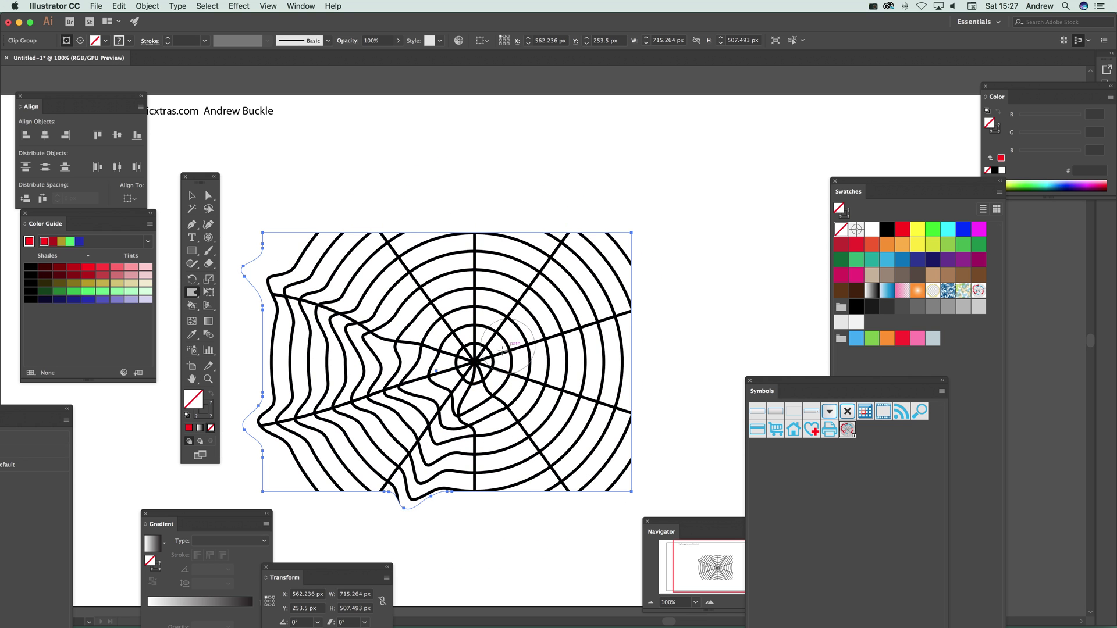
{"action": "mouse_move", "coordinate": [502, 351]}
{"action": "left_mouse_down"}
{"action": "mouse_move", "coordinate": [483, 366]}
{"action": "mouse_move", "coordinate": [617, 402]}
{"action": "mouse_move", "coordinate": [589, 358]}
{"action": "left_mouse_up"}
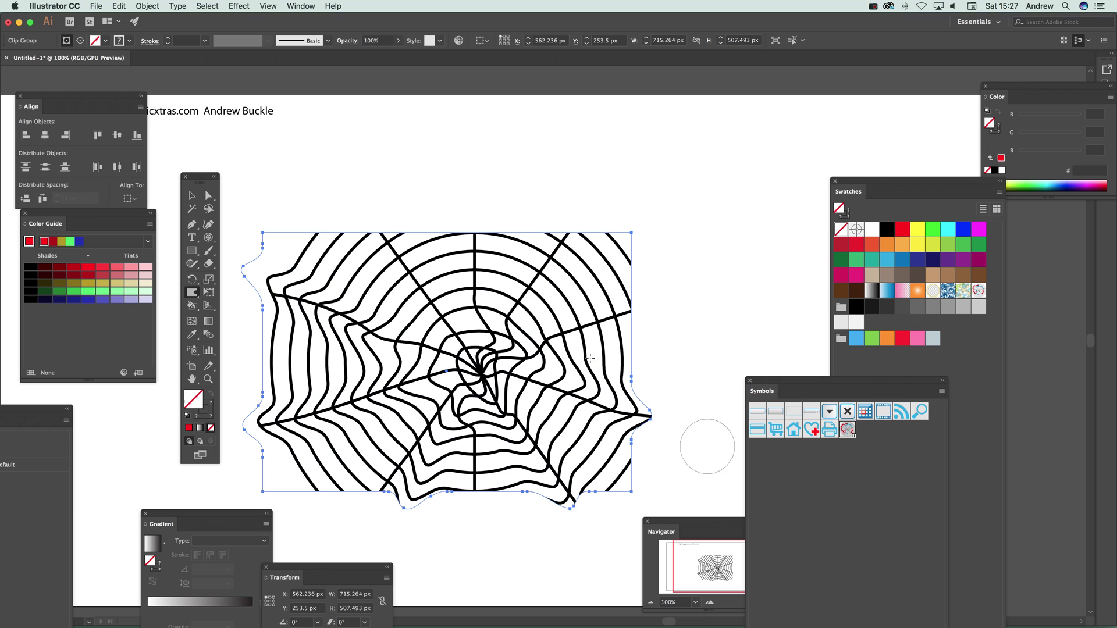
{"action": "left_click_drag", "start_coordinate": [608, 250], "coordinate": [636, 194]}
{"action": "left_click_drag", "start_coordinate": [442, 291], "coordinate": [410, 233]}
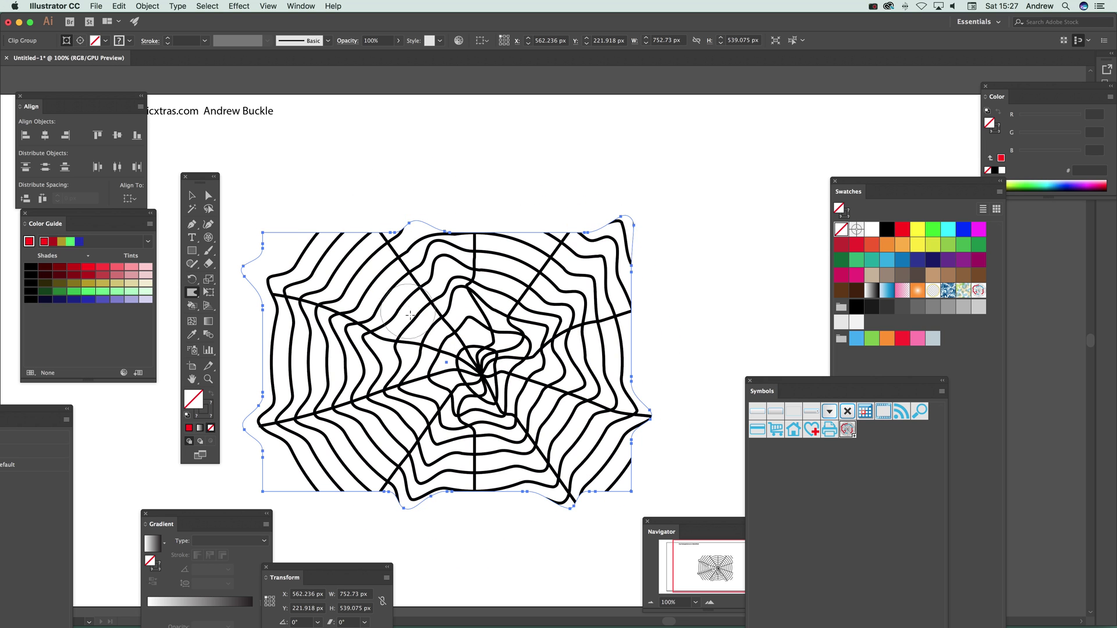
{"action": "left_click_drag", "start_coordinate": [410, 315], "coordinate": [372, 280]}
{"action": "left_click", "coordinate": [192, 195]}
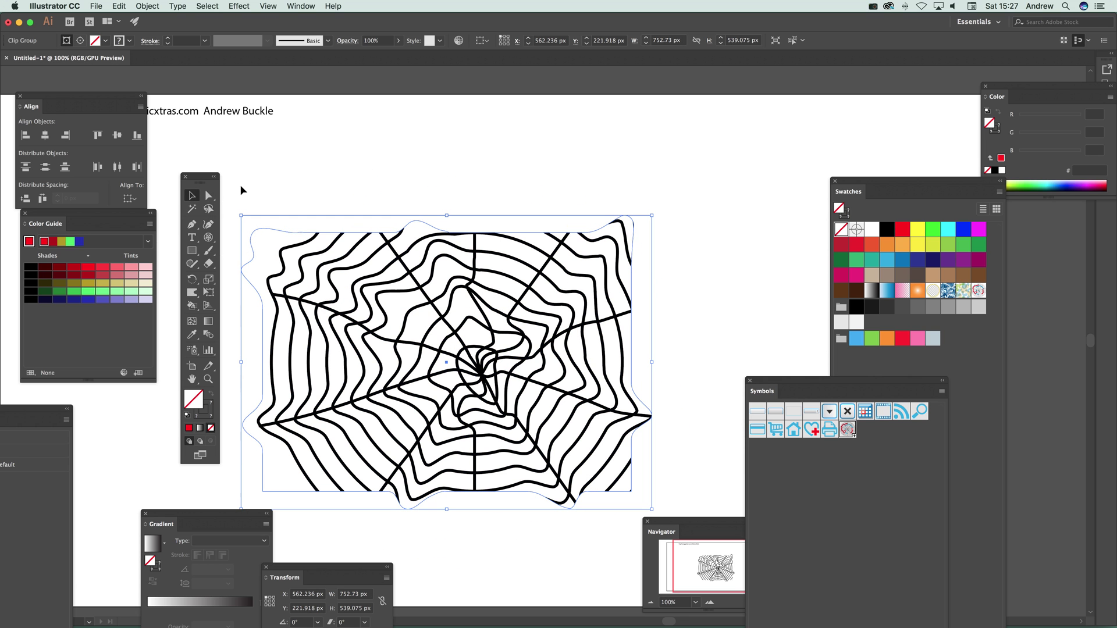
{"action": "key", "text": "Delete"}
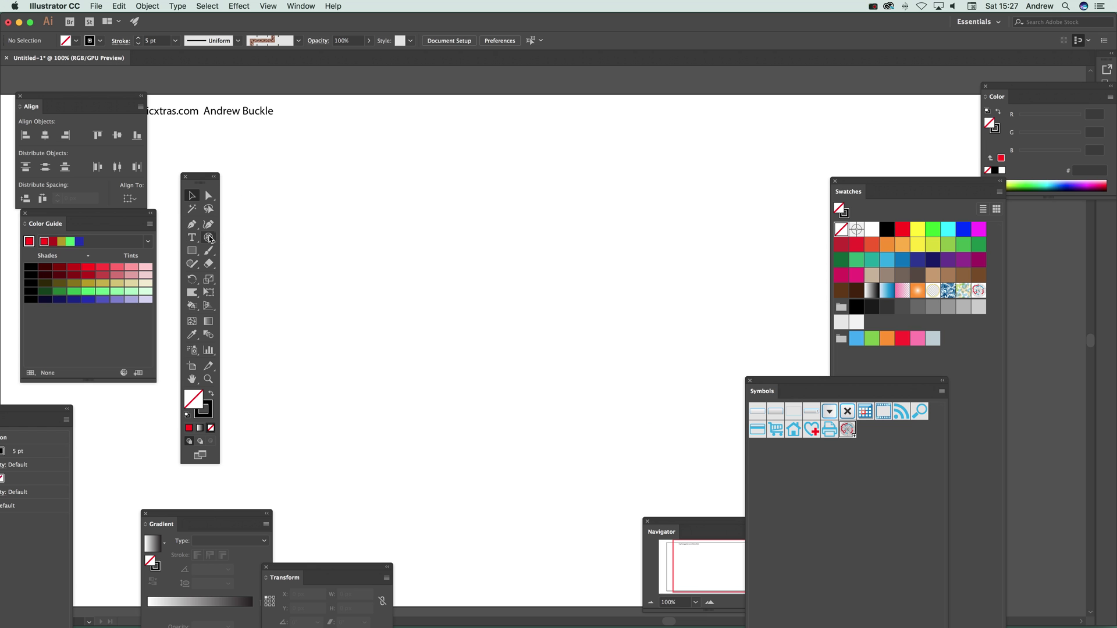
Step: Draw a new polar grid about 415 px wide and duplicate it beside the original
{"action": "left_click", "coordinate": [209, 237]}
{"action": "left_click_drag", "start_coordinate": [263, 211], "coordinate": [489, 437]}
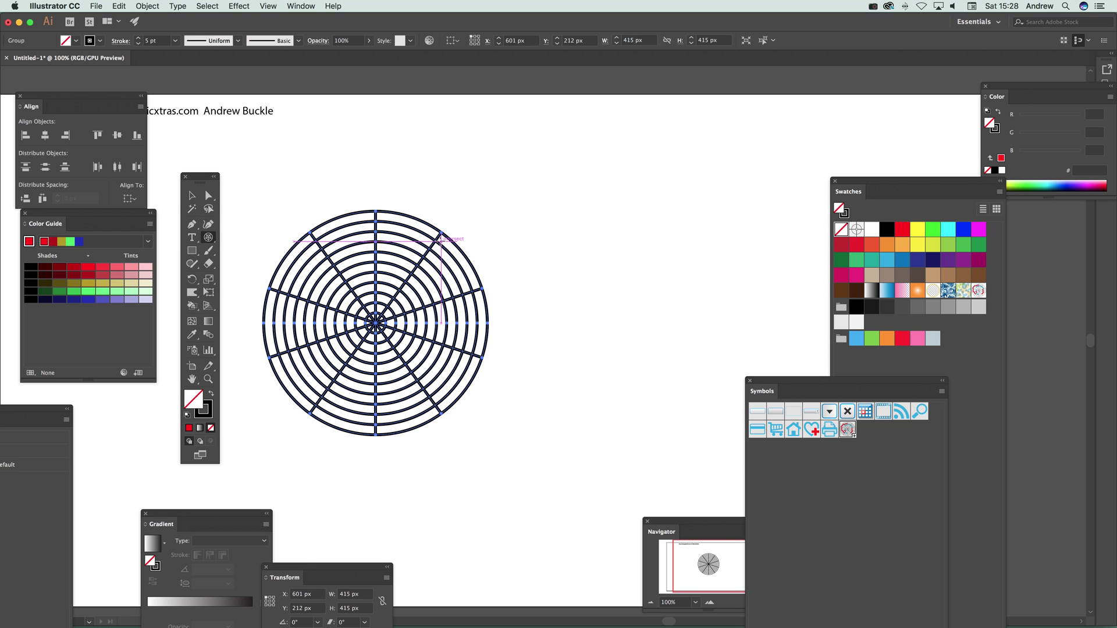
{"action": "left_click", "coordinate": [197, 196]}
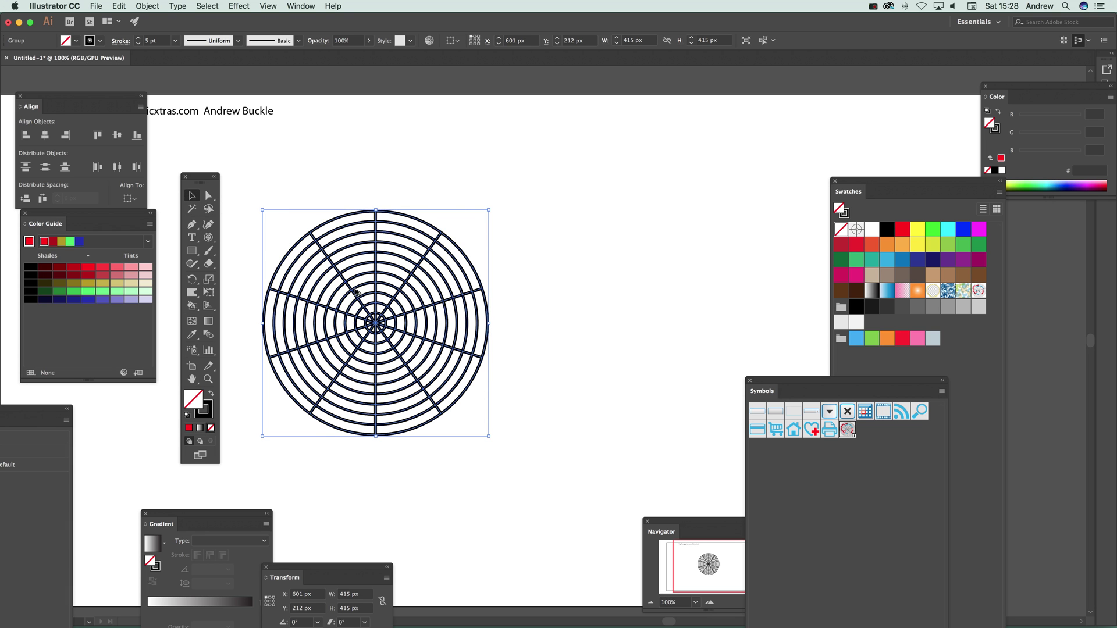
{"action": "left_click_drag", "start_coordinate": [376, 280], "coordinate": [519, 249]}
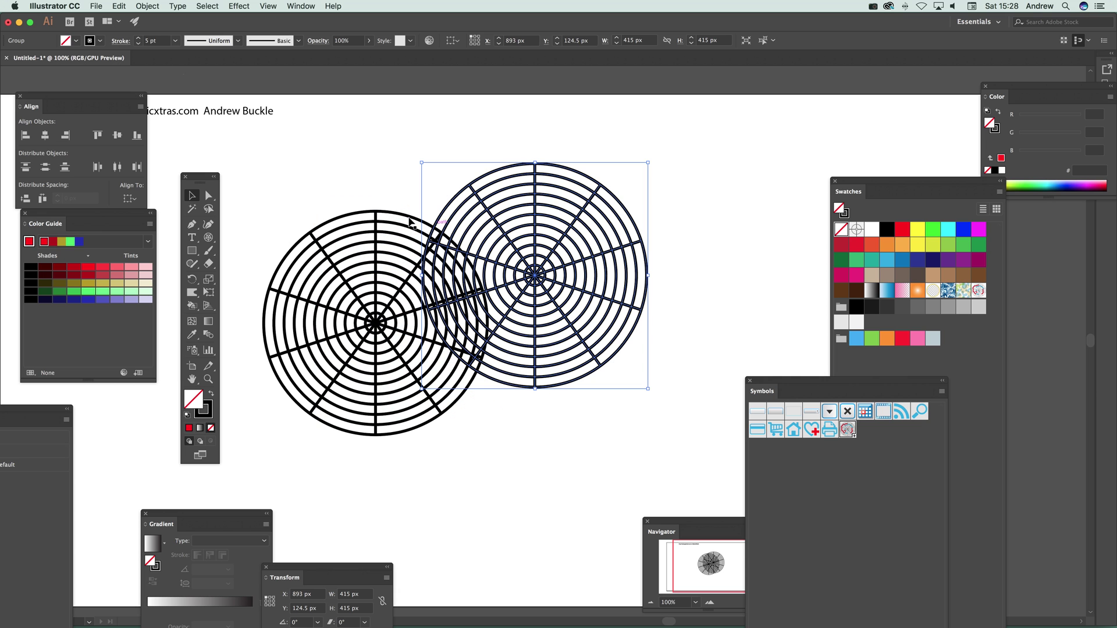
Step: Make the copy's stroke crimson, overlap it on the black grid, and enlarge both together
{"action": "left_click", "coordinate": [100, 41]}
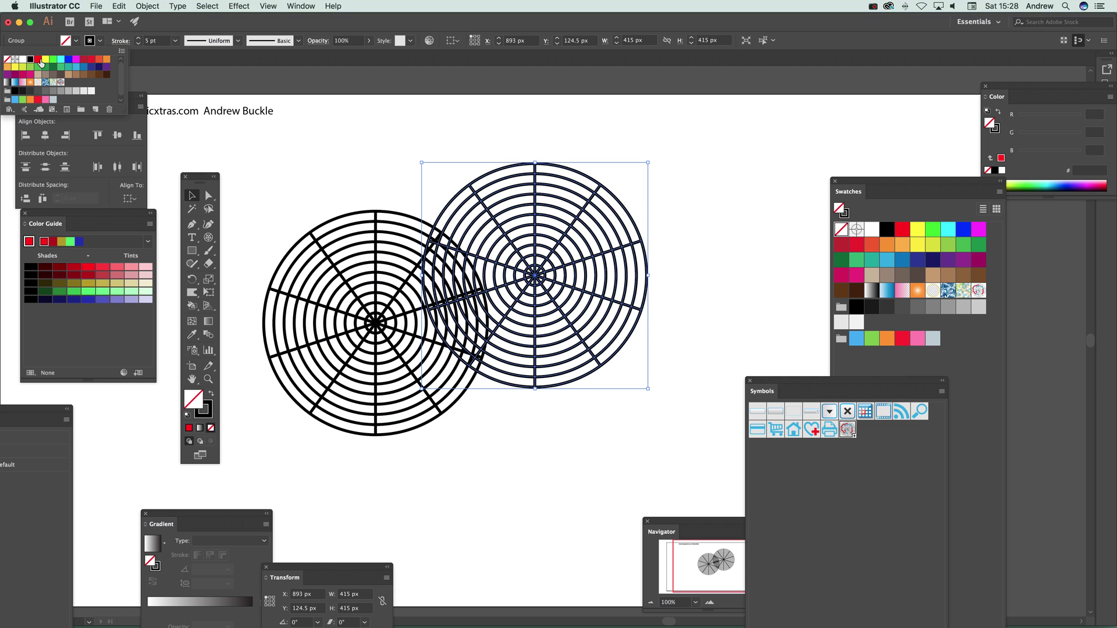
{"action": "left_click", "coordinate": [41, 62]}
{"action": "left_click", "coordinate": [537, 245]}
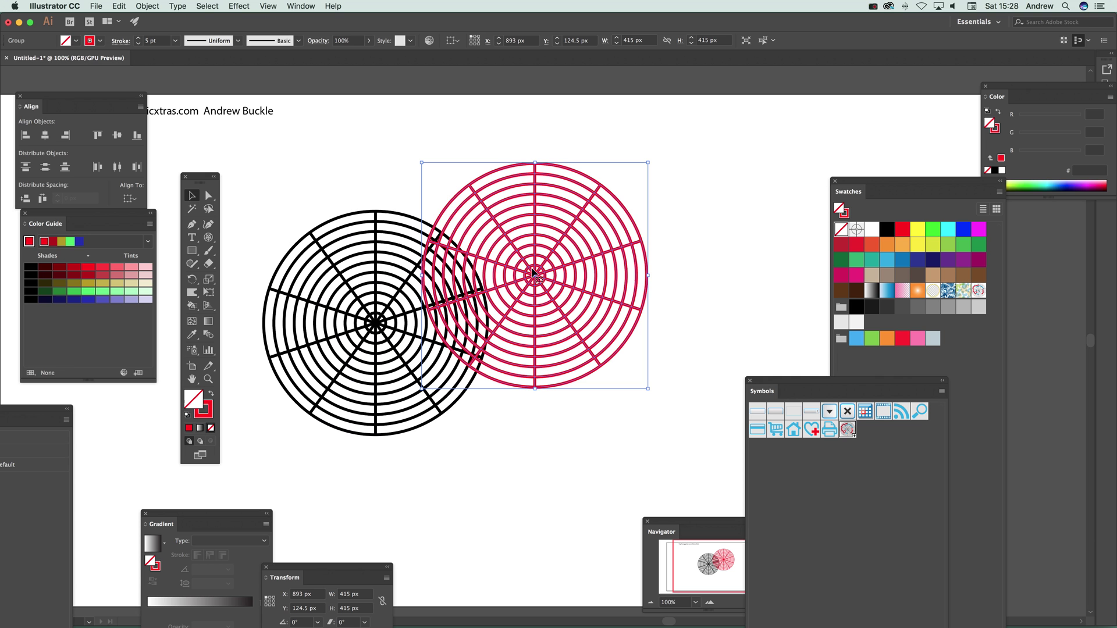
{"action": "left_click_drag", "start_coordinate": [545, 276], "coordinate": [380, 327]}
{"action": "left_click_drag", "start_coordinate": [289, 194], "coordinate": [606, 545]}
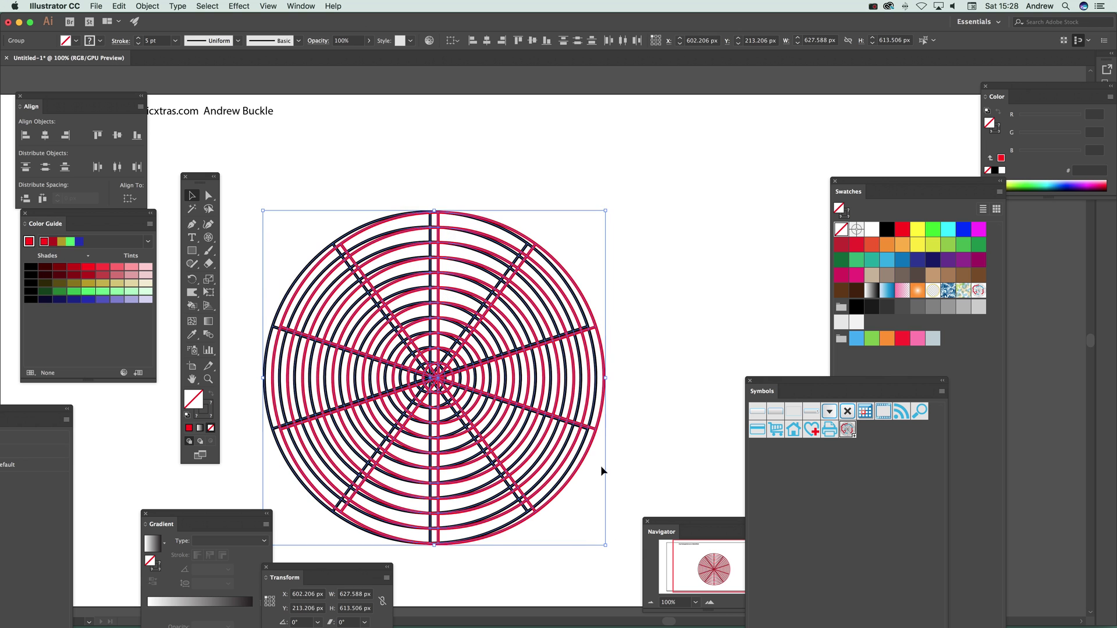
Step: Delete both grids and draw a new crimson polar grid
{"action": "key", "text": "Delete"}
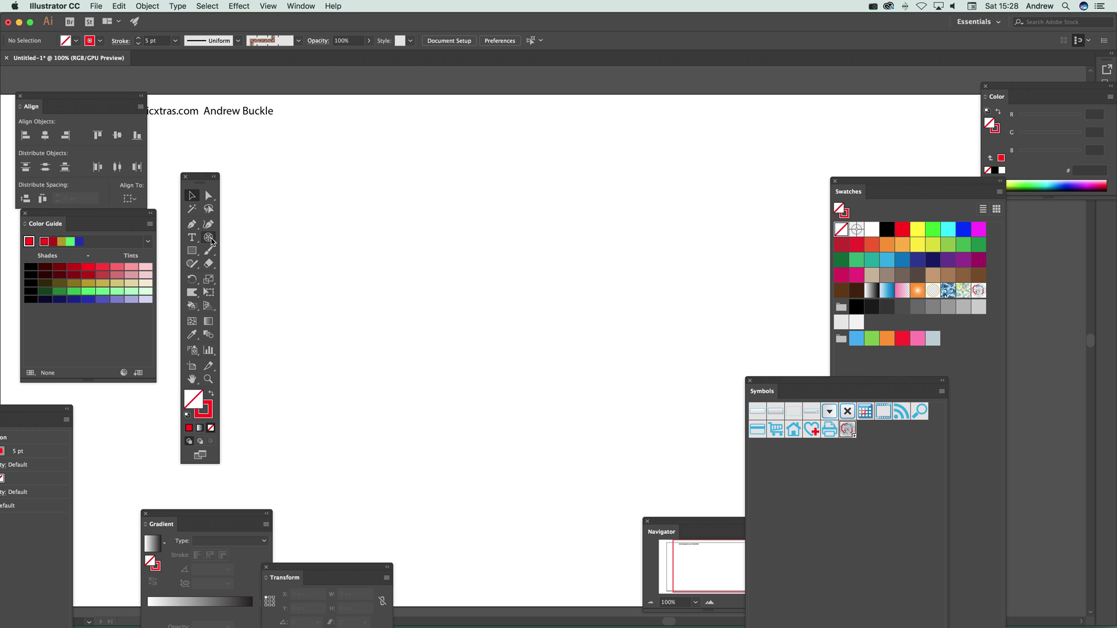
{"action": "left_click", "coordinate": [208, 237]}
{"action": "left_click_drag", "start_coordinate": [447, 303], "coordinate": [620, 476]}
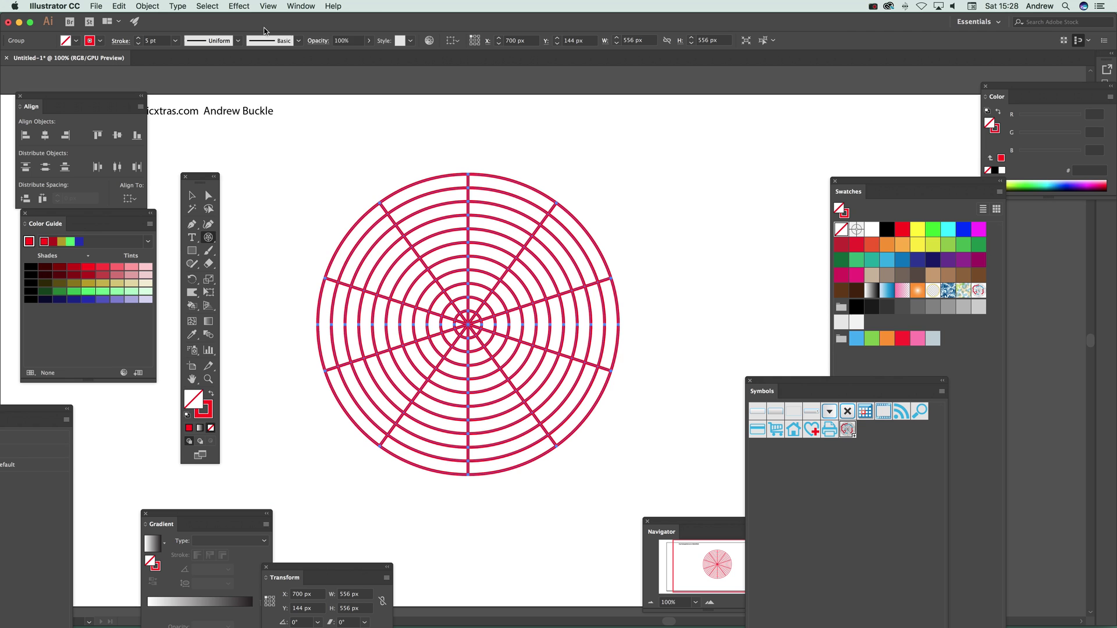
Step: Apply a tilted 3D Extrude & Bevel effect to the grid, then deselect it
{"action": "left_click", "coordinate": [239, 7]}
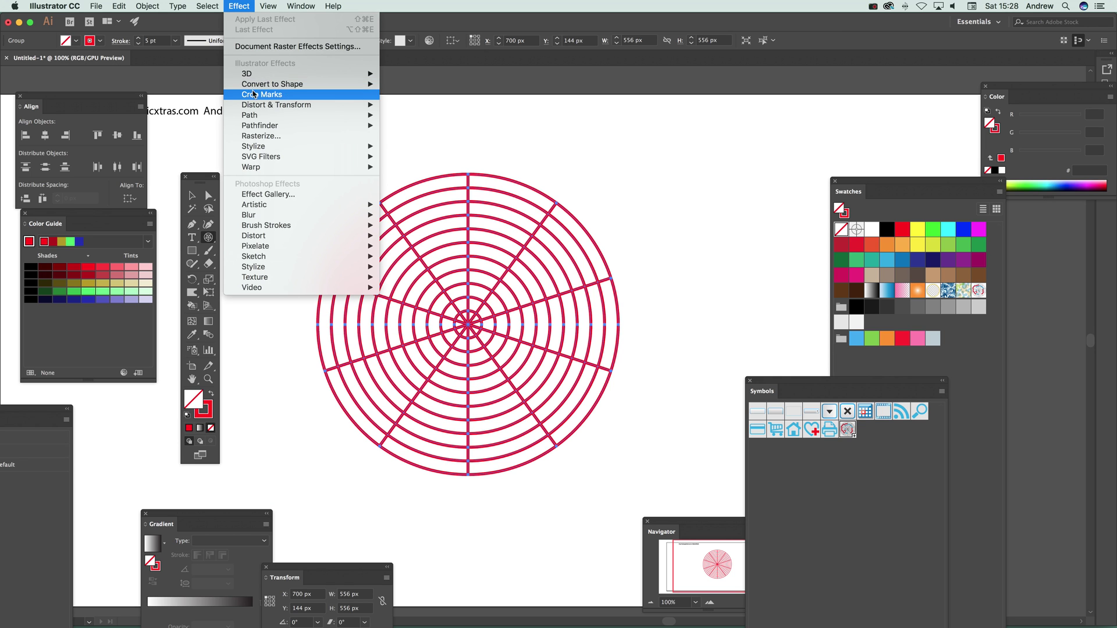
{"action": "mouse_move", "coordinate": [256, 79]}
{"action": "left_click", "coordinate": [413, 75]}
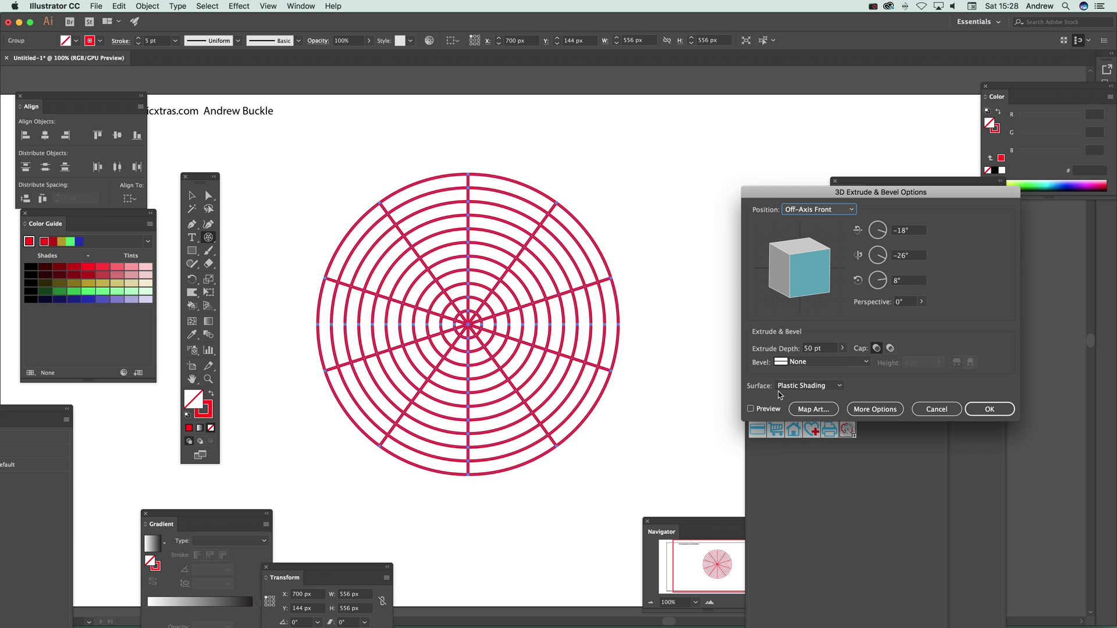
{"action": "left_click", "coordinate": [751, 410]}
{"action": "mouse_move", "coordinate": [805, 249]}
{"action": "left_mouse_down"}
{"action": "mouse_move", "coordinate": [800, 278]}
{"action": "mouse_move", "coordinate": [785, 243]}
{"action": "left_mouse_up"}
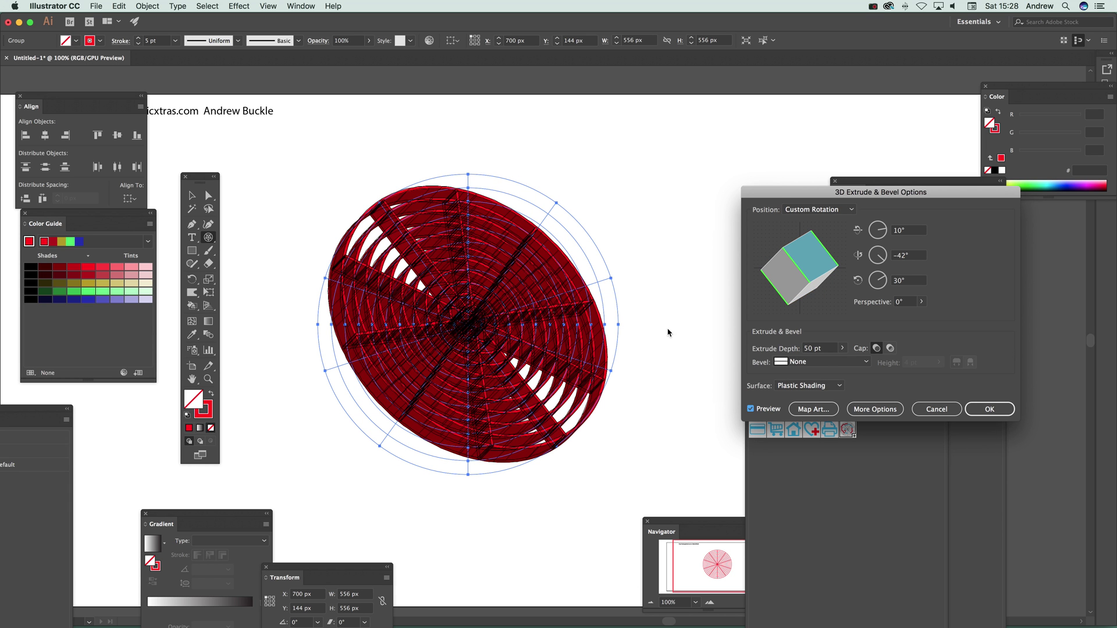
{"action": "left_click", "coordinate": [990, 410]}
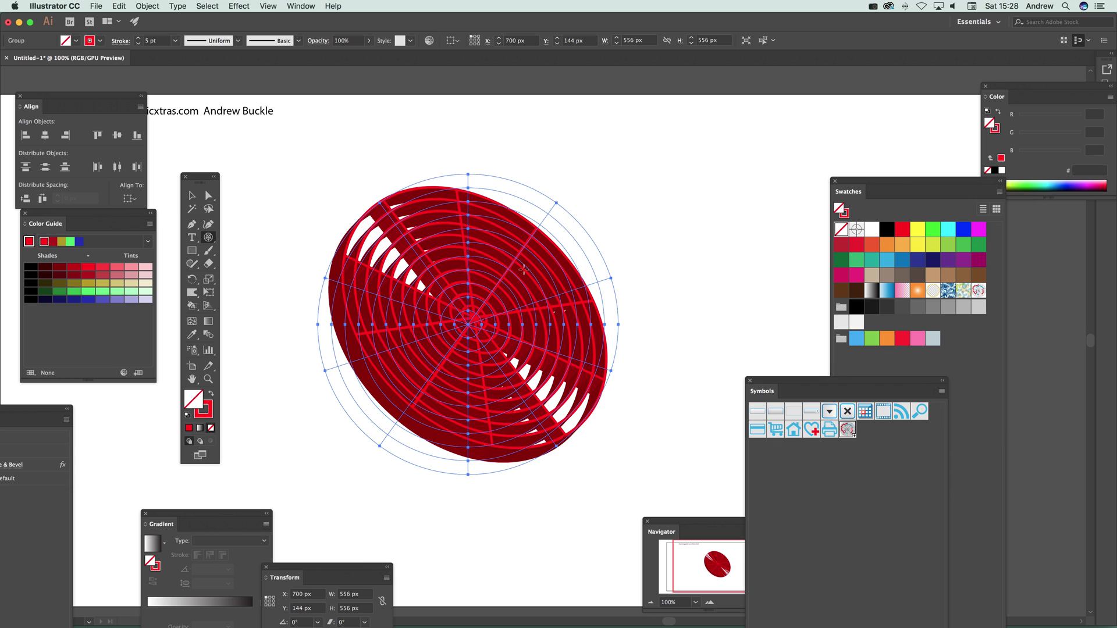
{"action": "left_click", "coordinate": [192, 196]}
{"action": "left_click", "coordinate": [279, 176]}
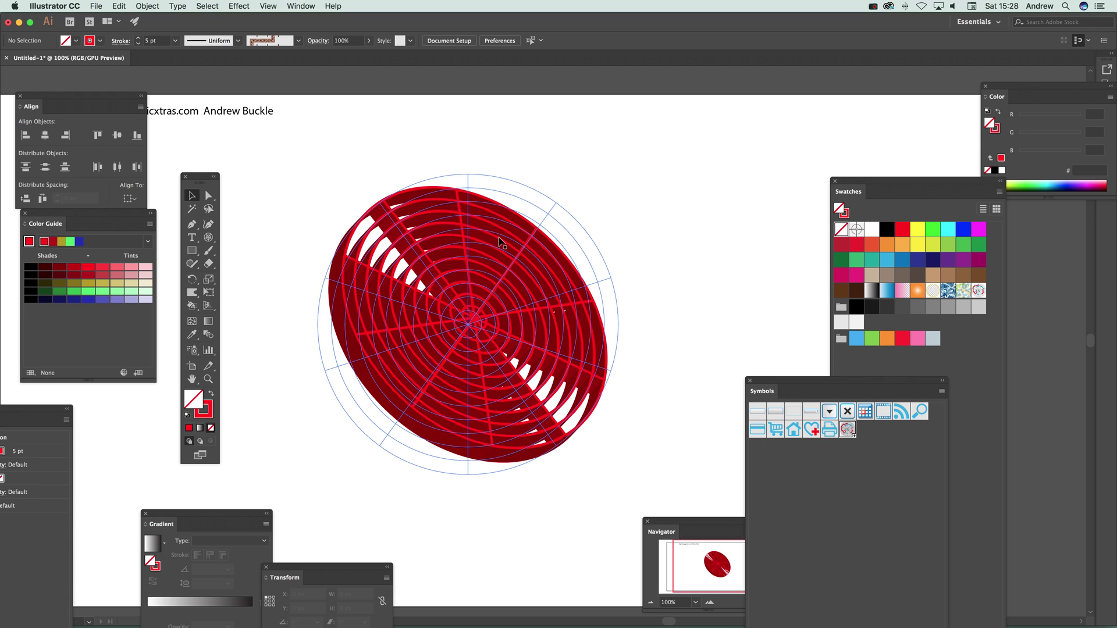
{"action": "left_click", "coordinate": [553, 225]}
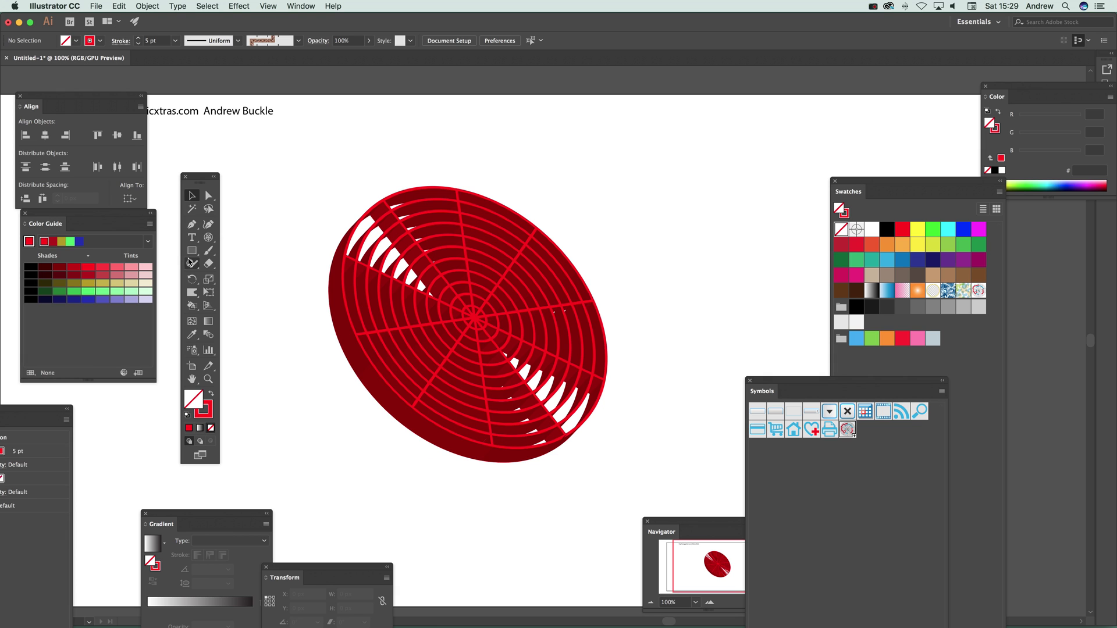
{"action": "left_click", "coordinate": [208, 250]}
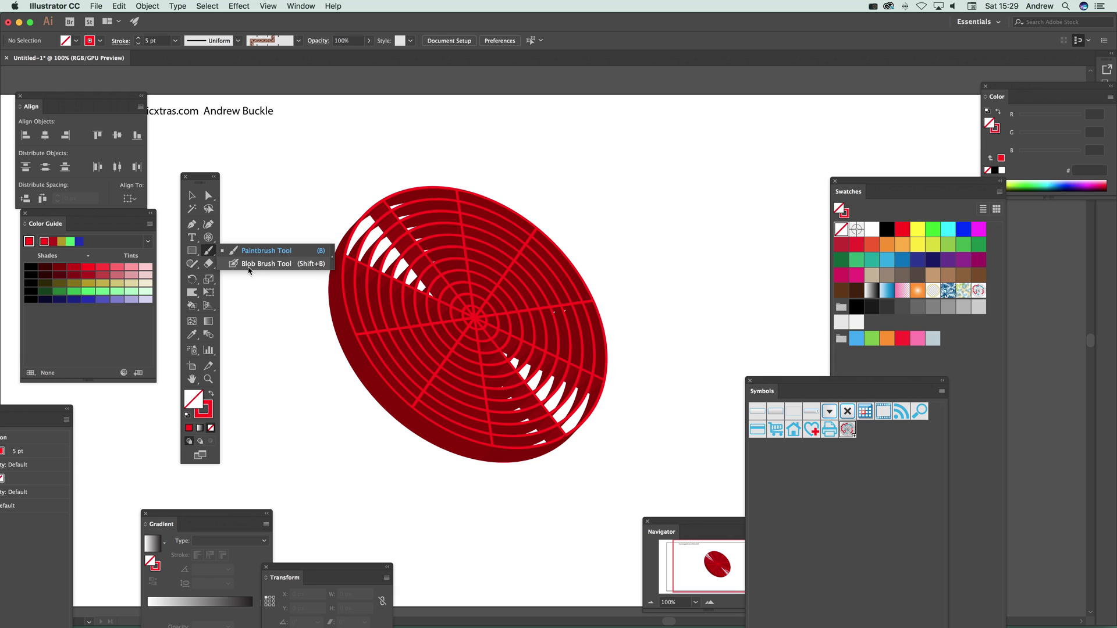
{"action": "left_click", "coordinate": [190, 306]}
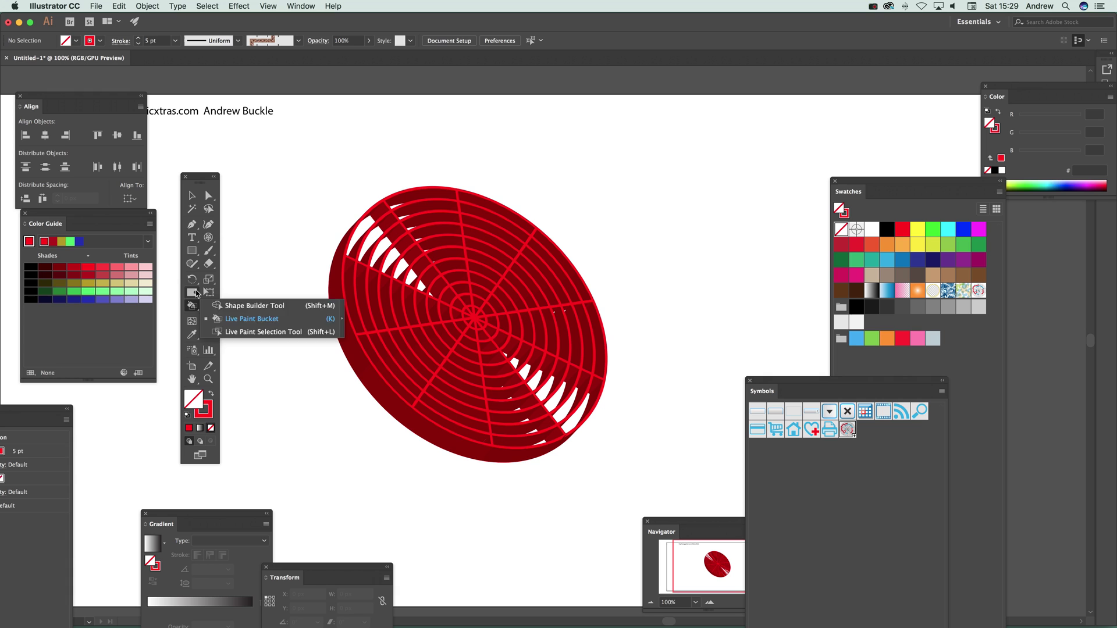
{"action": "left_click", "coordinate": [194, 292]}
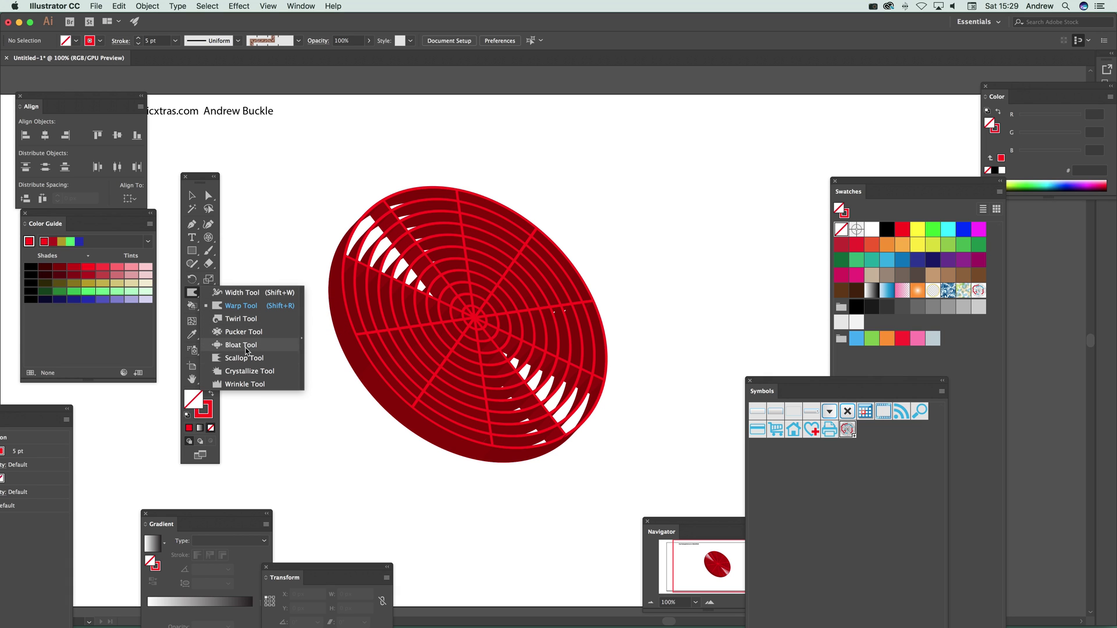